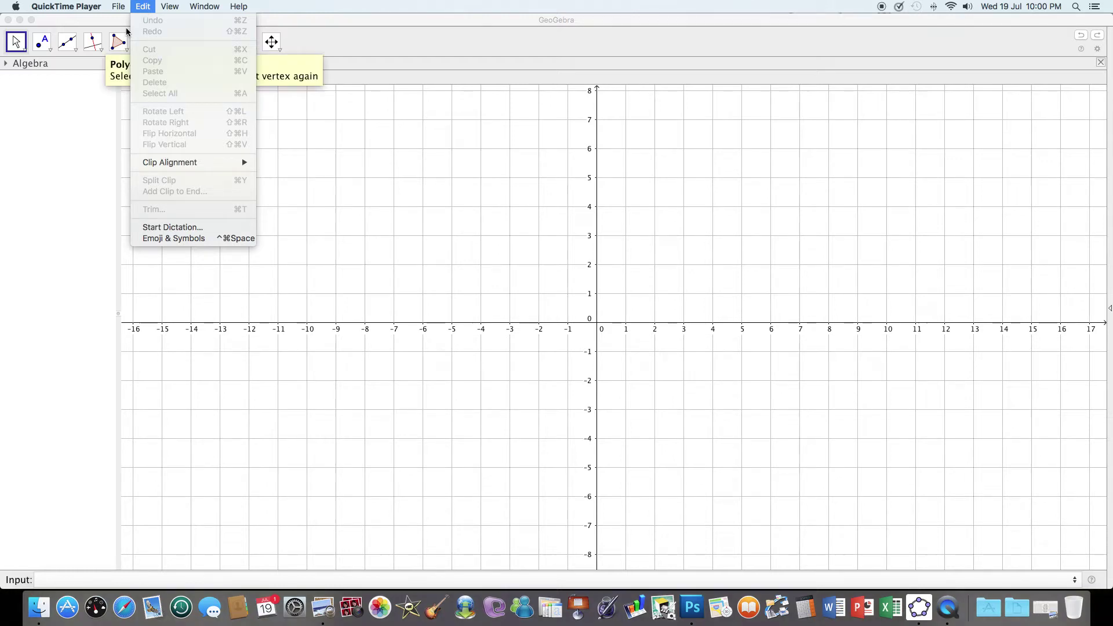
- Dismiss the QuickTime Edit and File menus and switch to the empty GeoGebra window
mouse_move(119, 7)
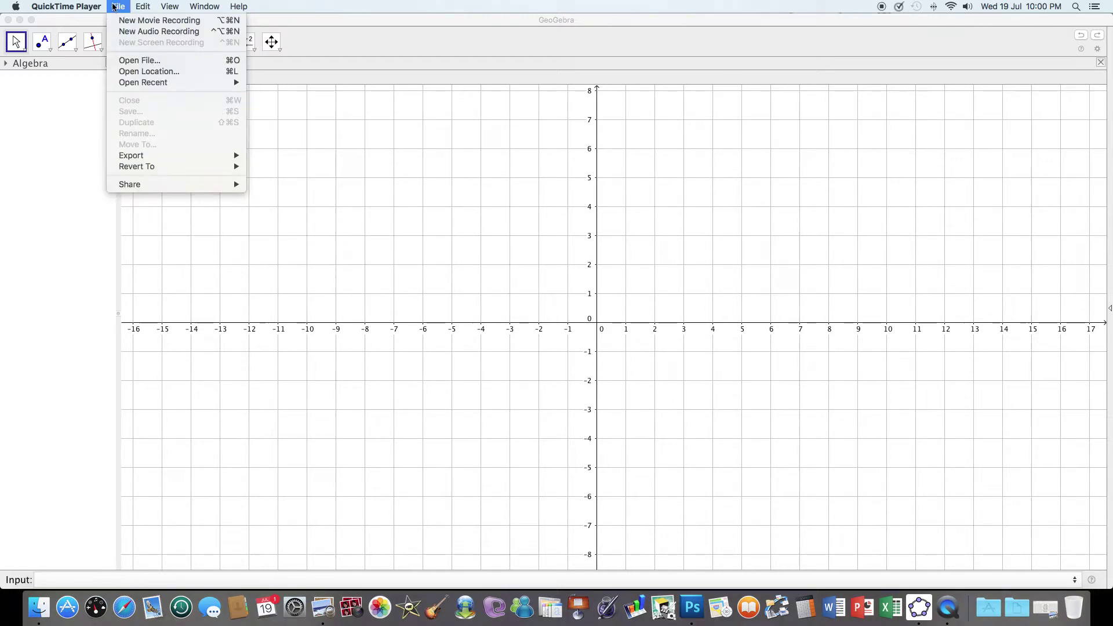
left_click(140, 8)
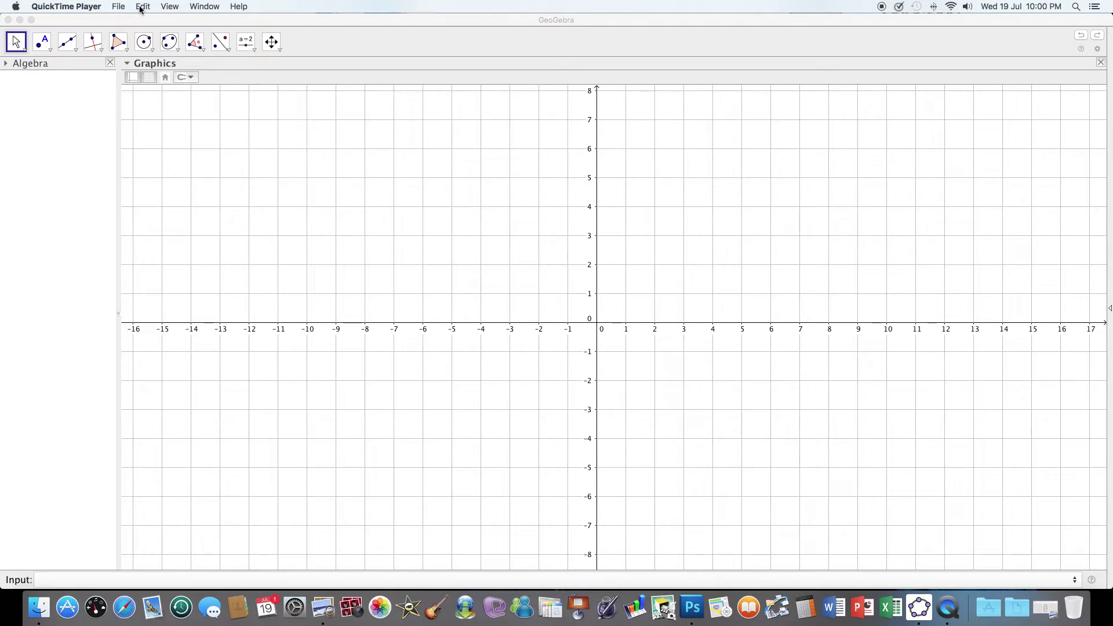
left_click(141, 7)
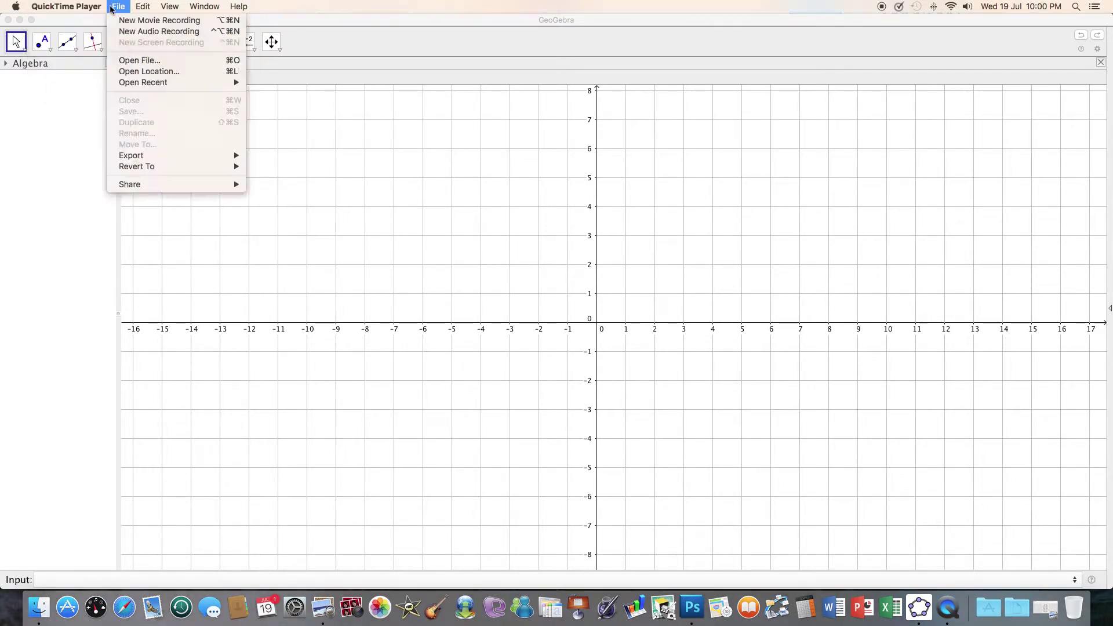
mouse_move(93, 8)
- Insert kowhaiwhaiobject.jpg from the Desktop onto the canvas as pic1 via Edit > Insert Image from File
left_click(273, 195)
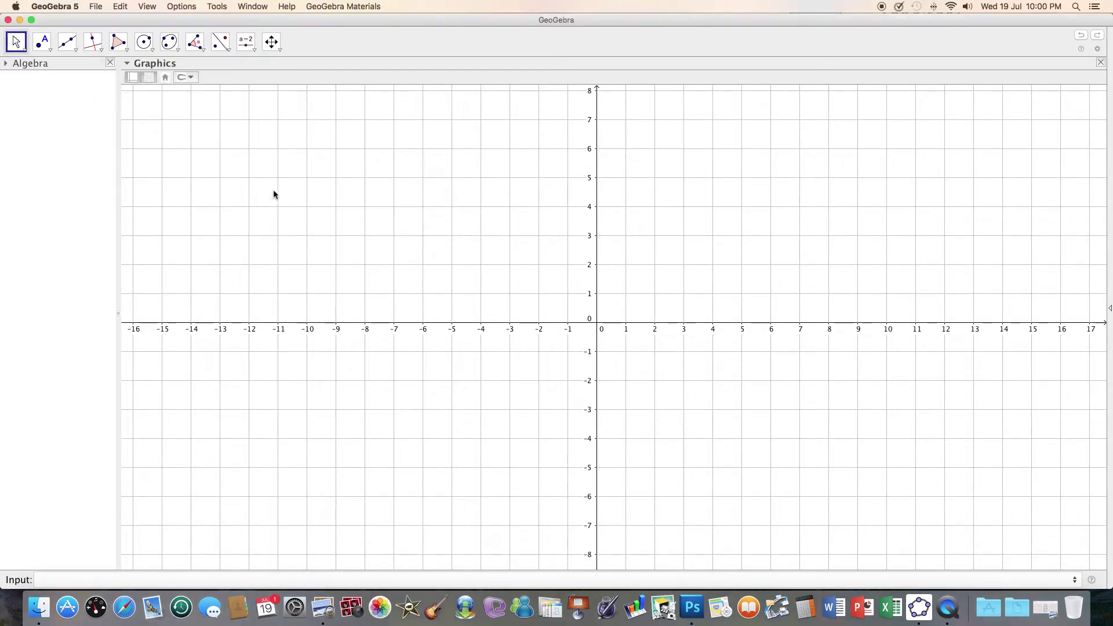
left_click(121, 7)
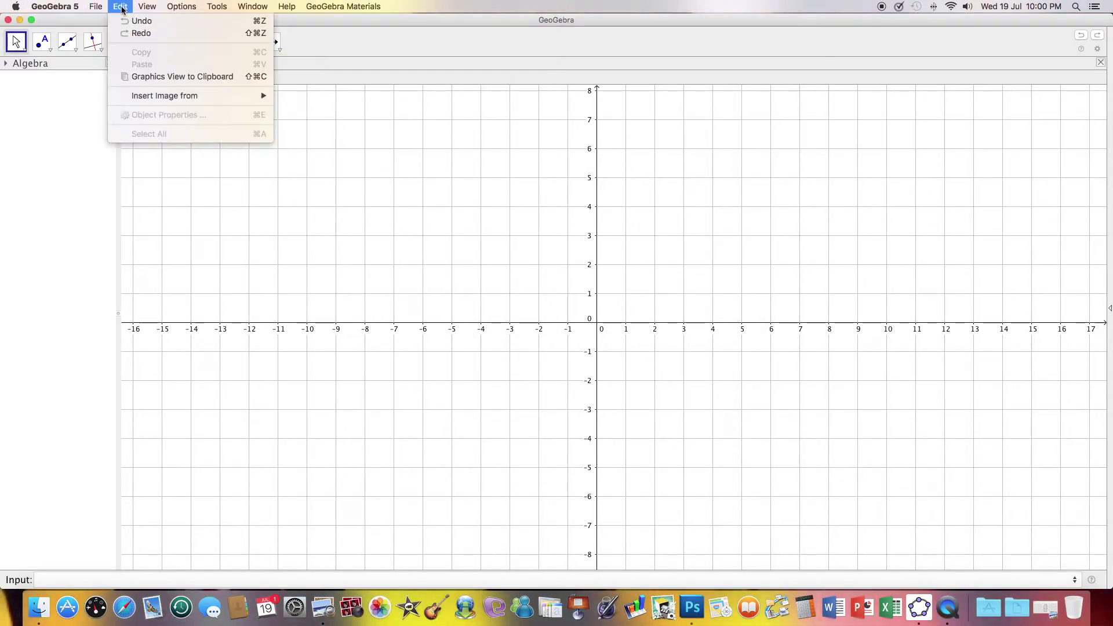
mouse_move(153, 97)
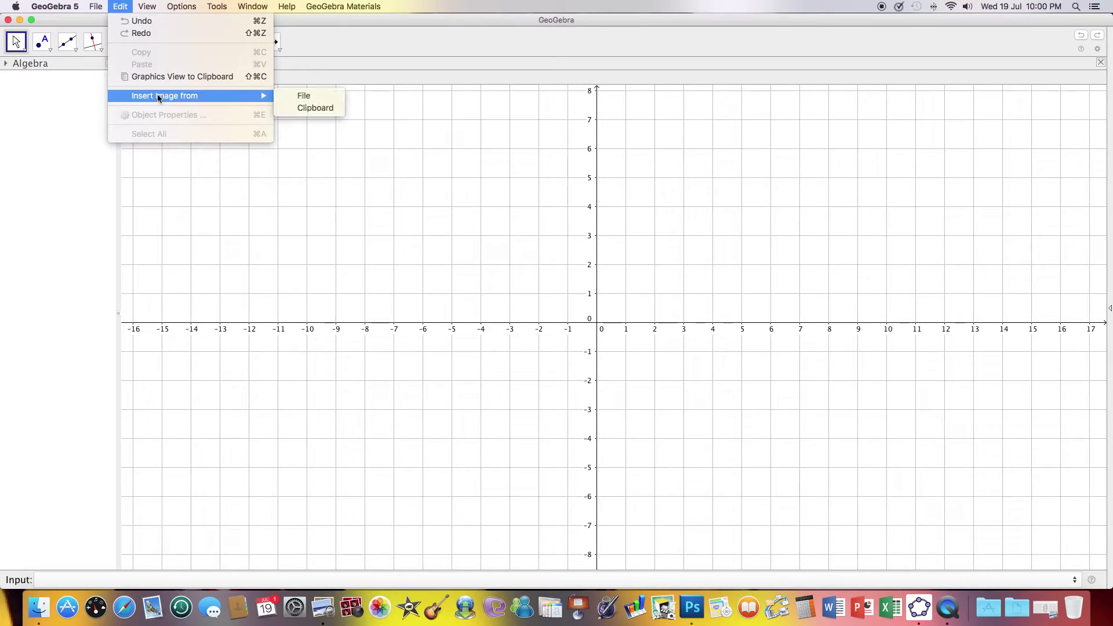
left_click(304, 98)
left_click(455, 156)
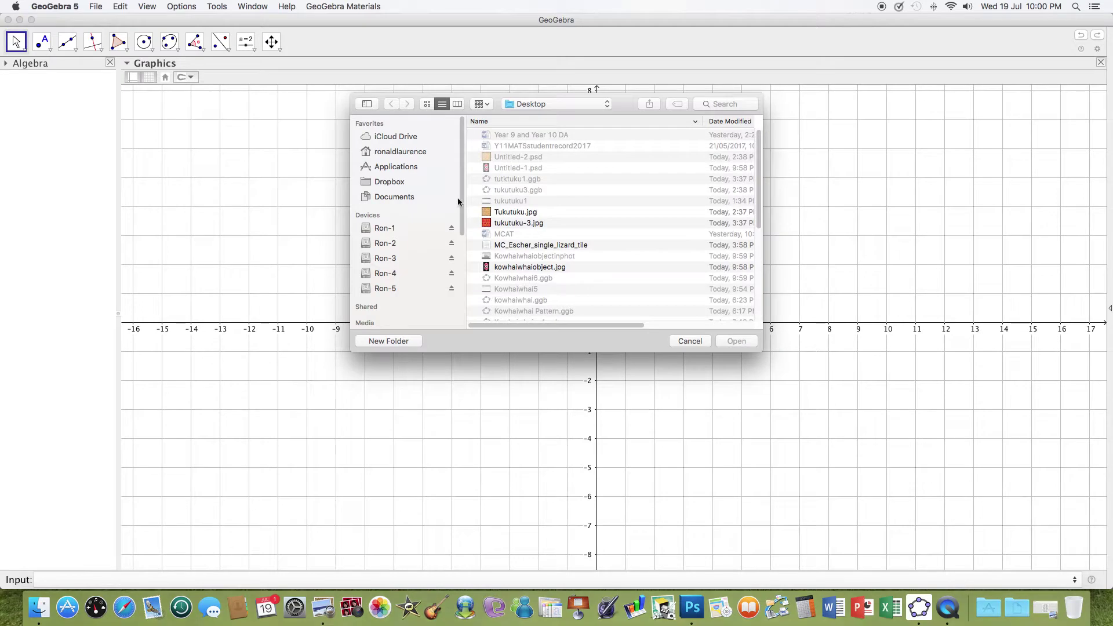
scroll(499, 270, "right", 1)
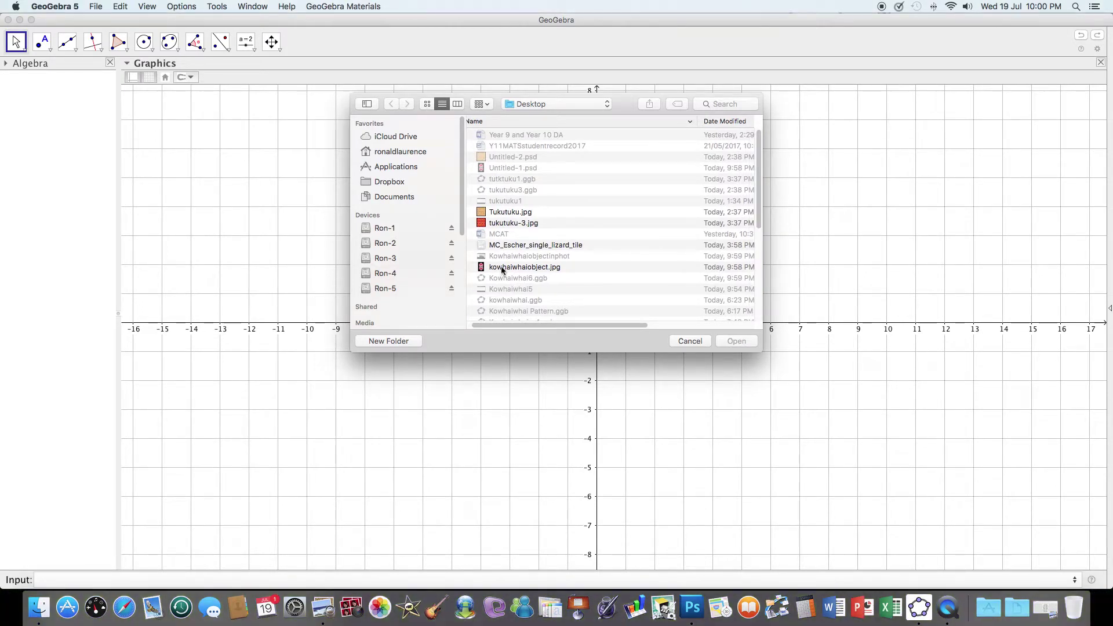
double_click(502, 267)
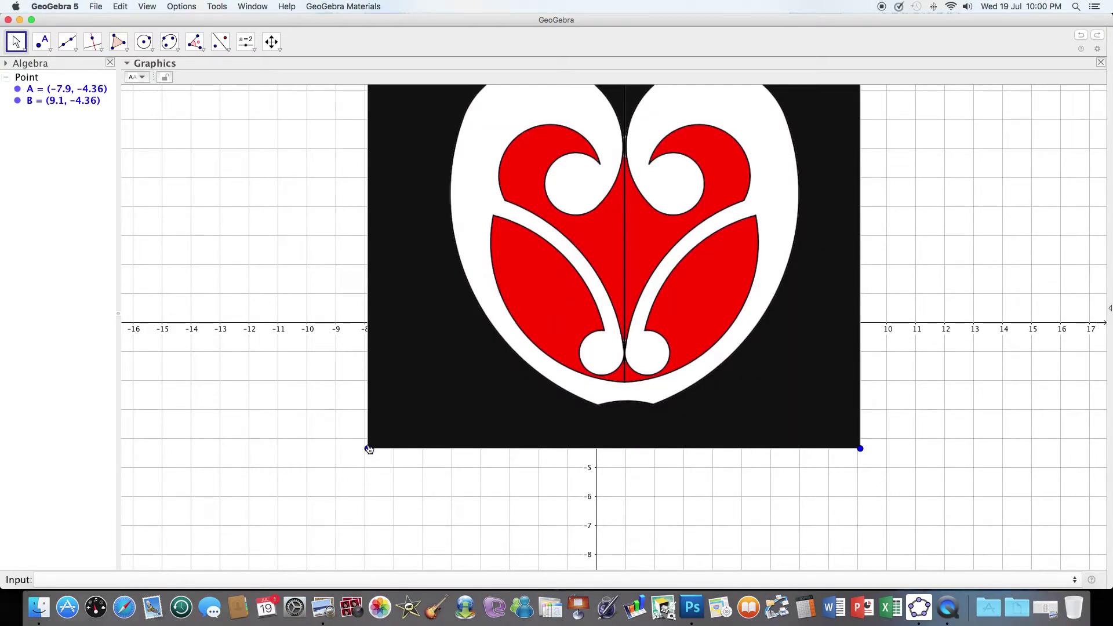
- Resize the image to about 5 units wide and move it so corner A sits at (0, -7.76)
left_click_drag(369, 448, 360, 506)
scroll(386, 483, "up", 1)
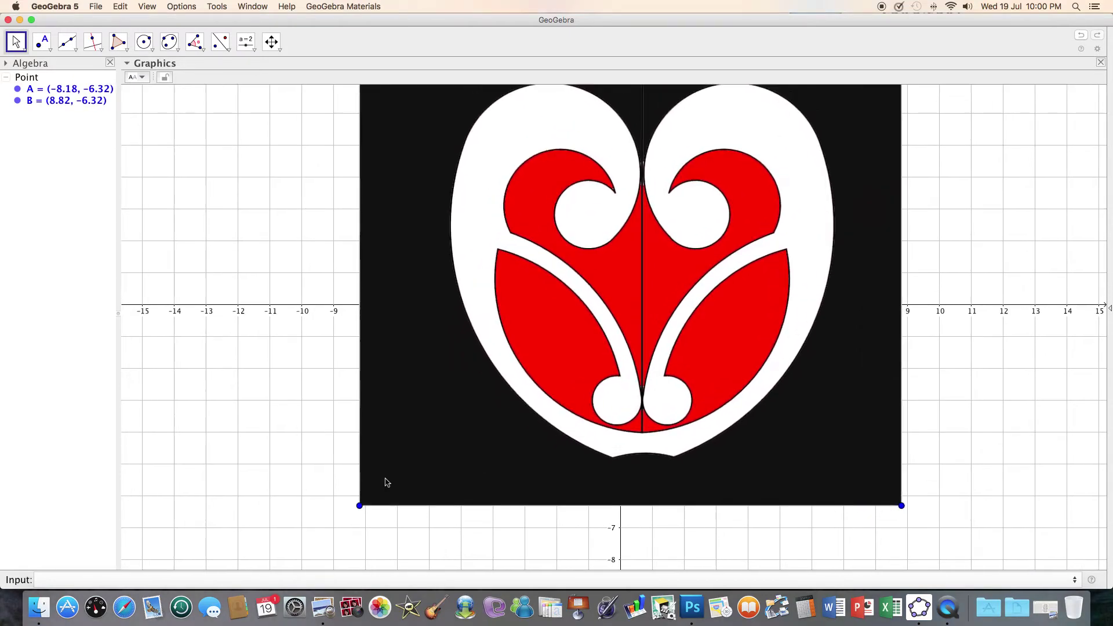
mouse_move(360, 506)
left_mouse_down()
mouse_move(372, 498)
mouse_move(356, 505)
left_mouse_up()
right_click(364, 491)
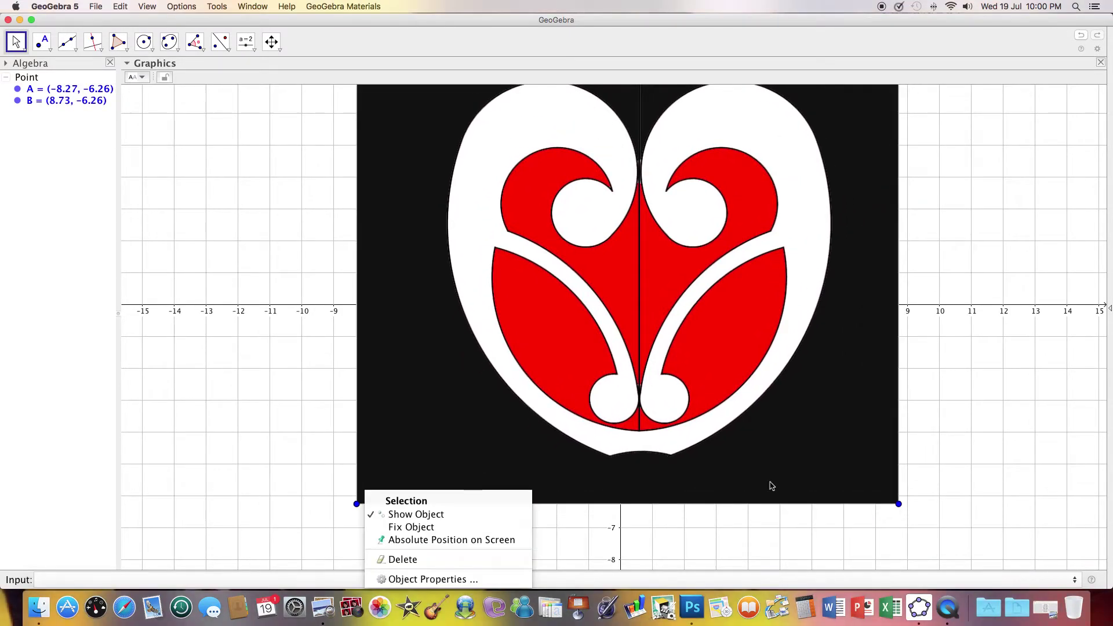
left_click_drag(899, 504, 888, 496)
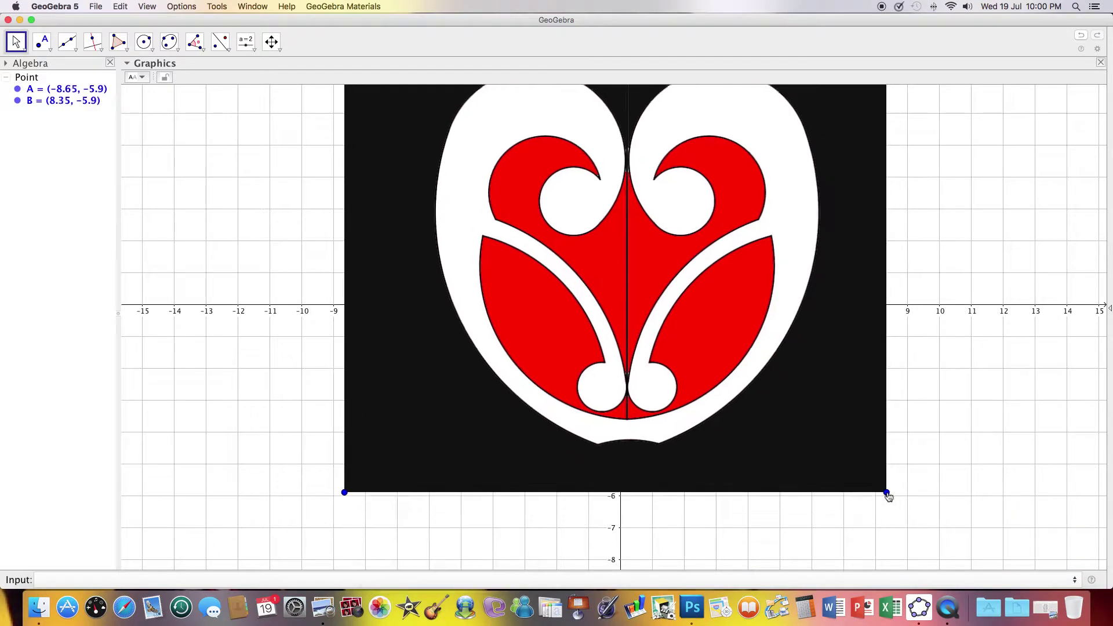
left_click_drag(517, 380, 472, 439)
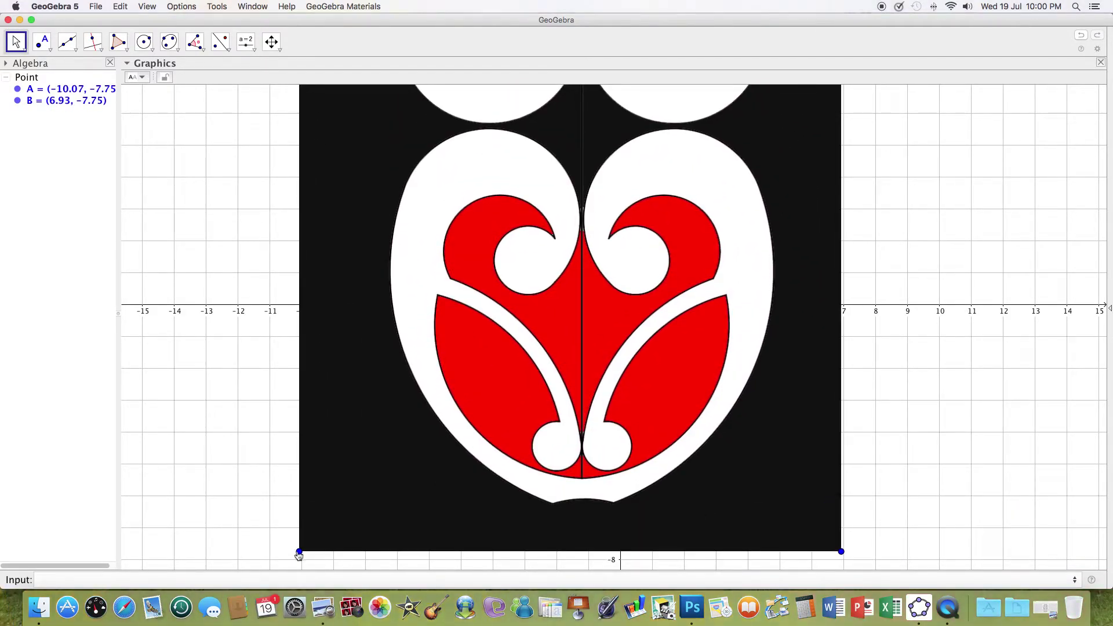
left_click_drag(299, 556, 663, 554)
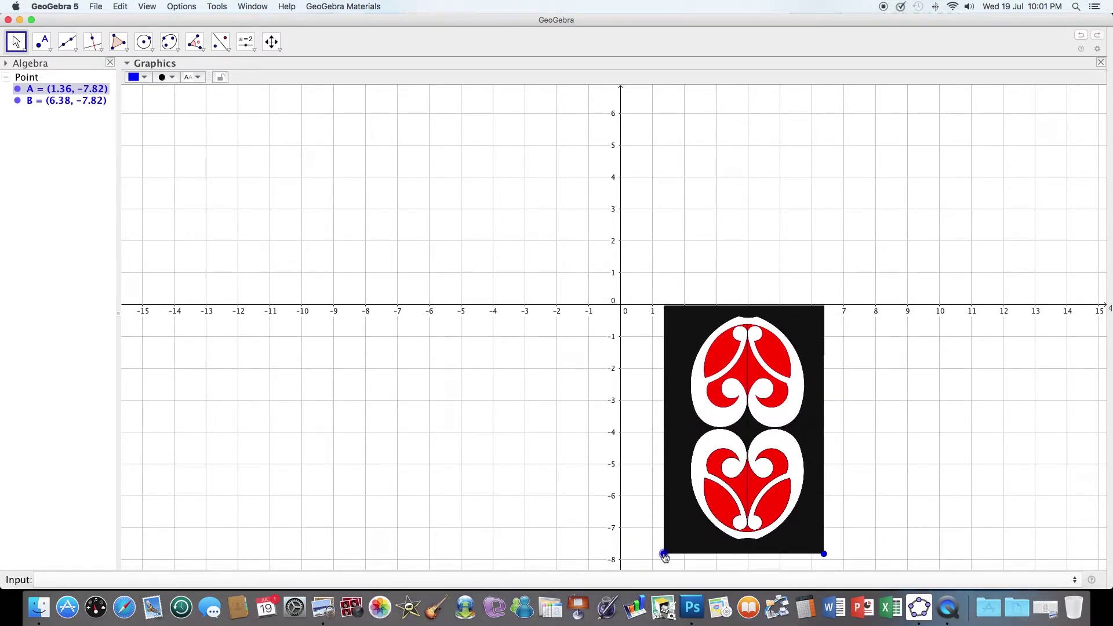
left_click(746, 496)
left_click_drag(746, 496, 705, 494)
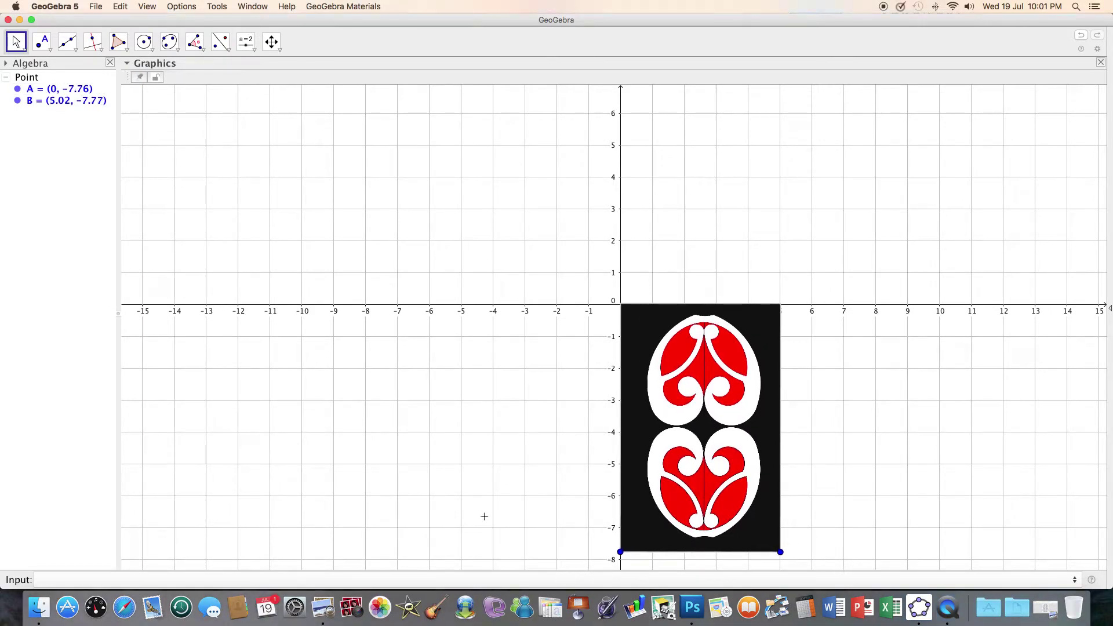
- Save the construction to the Desktop as 'kowhaiwhai inmport.ggb'
left_click(96, 7)
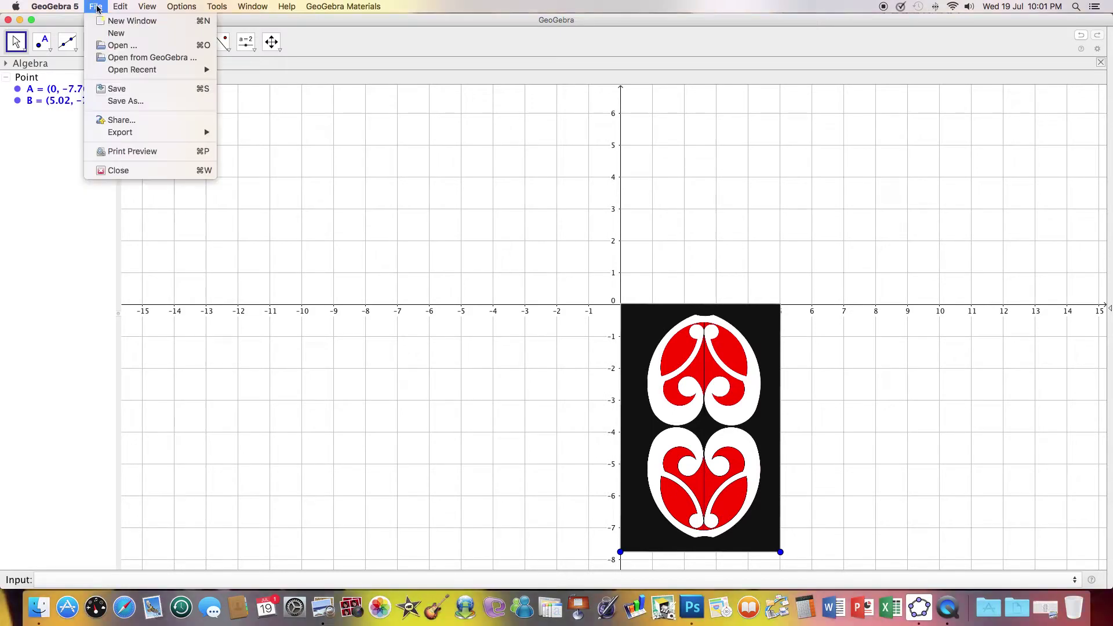
left_click(122, 101)
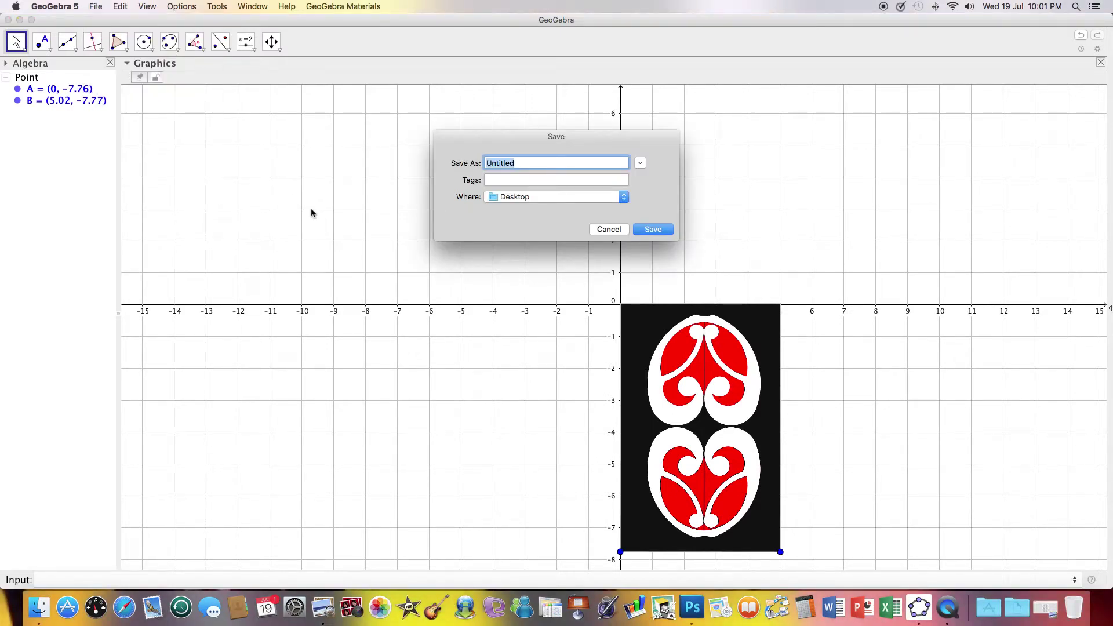
type("a")
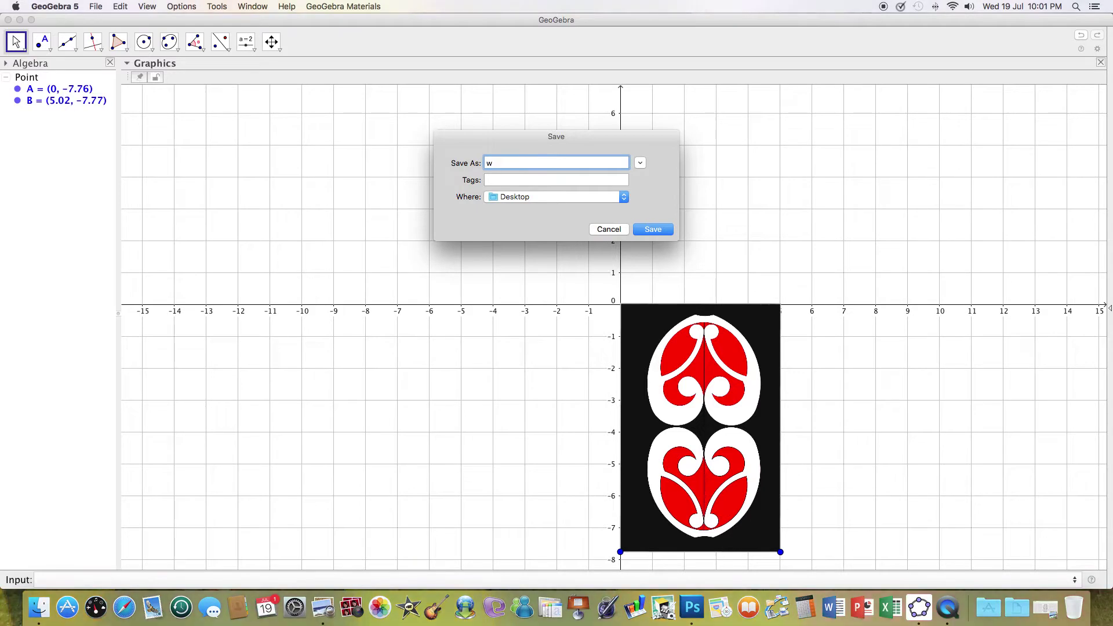
key("BackSpace")
type("ko")
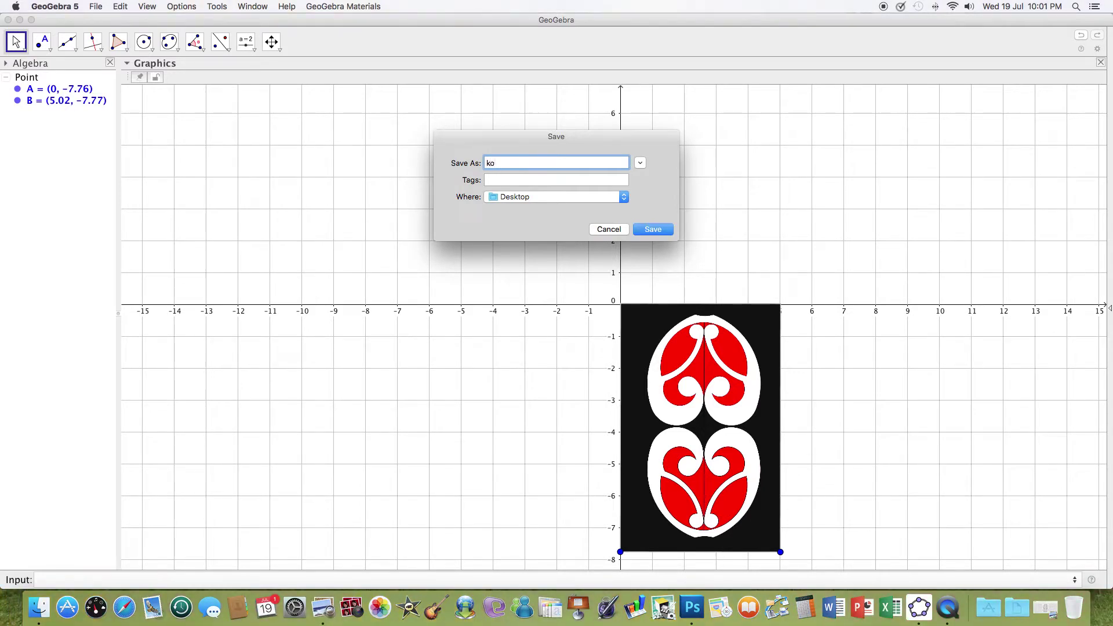
type("whaiwhai i")
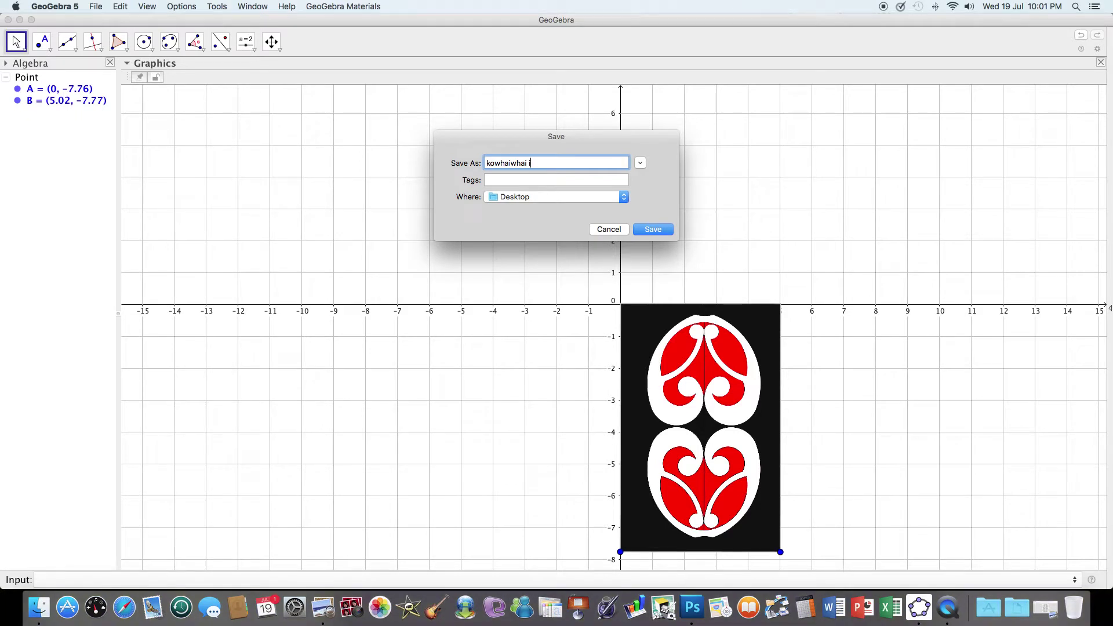
type("nmport")
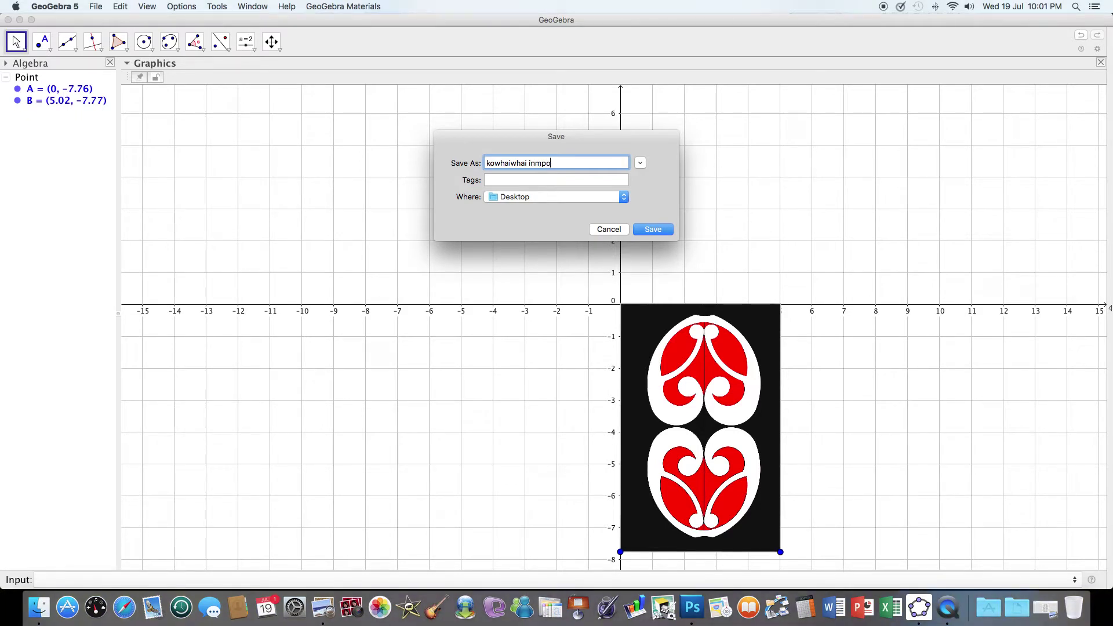
left_click(661, 229)
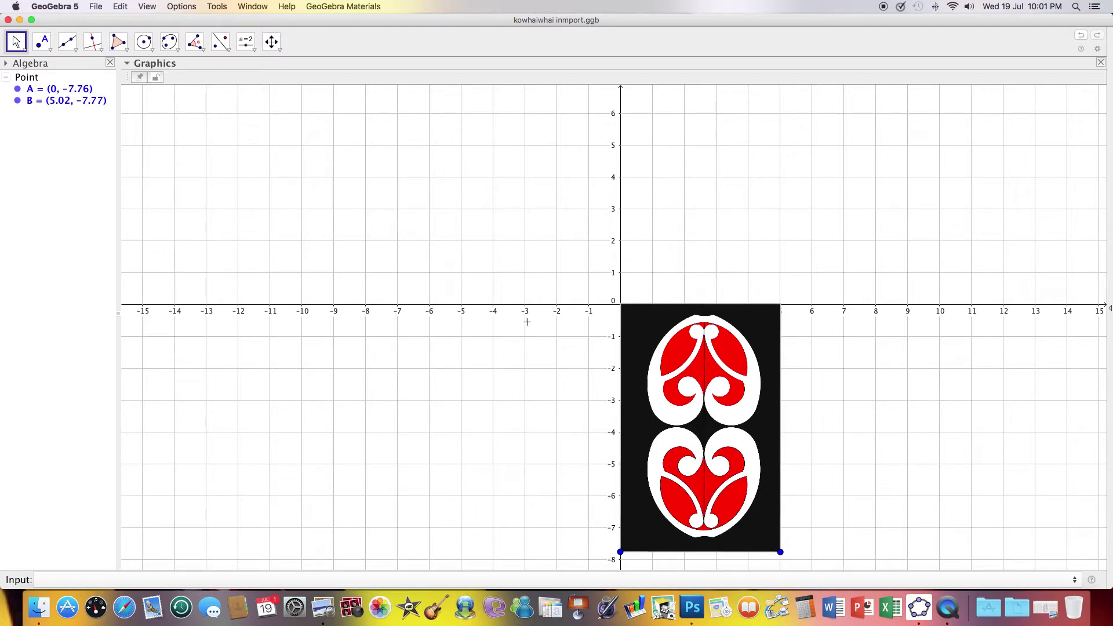
left_click(112, 578)
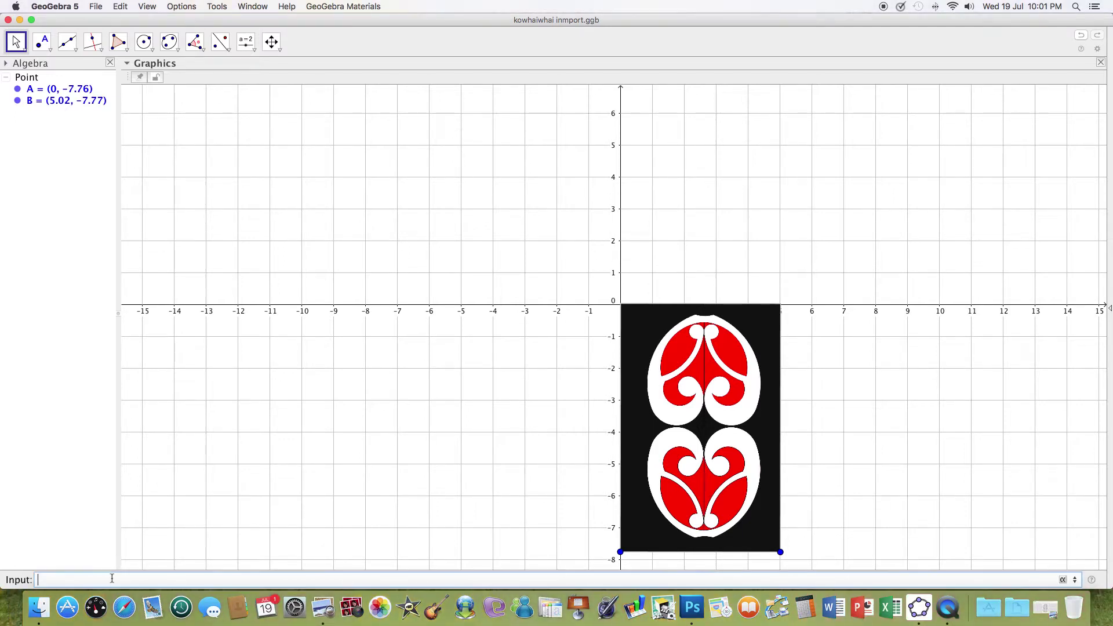
type("y = 0")
key("Return")
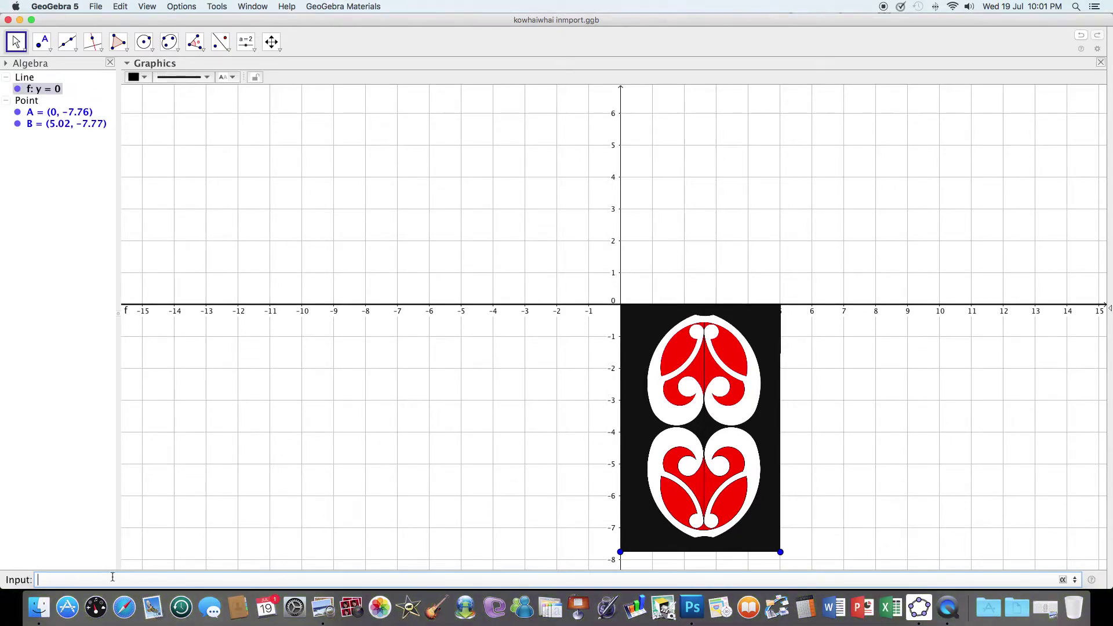
type("x = ")
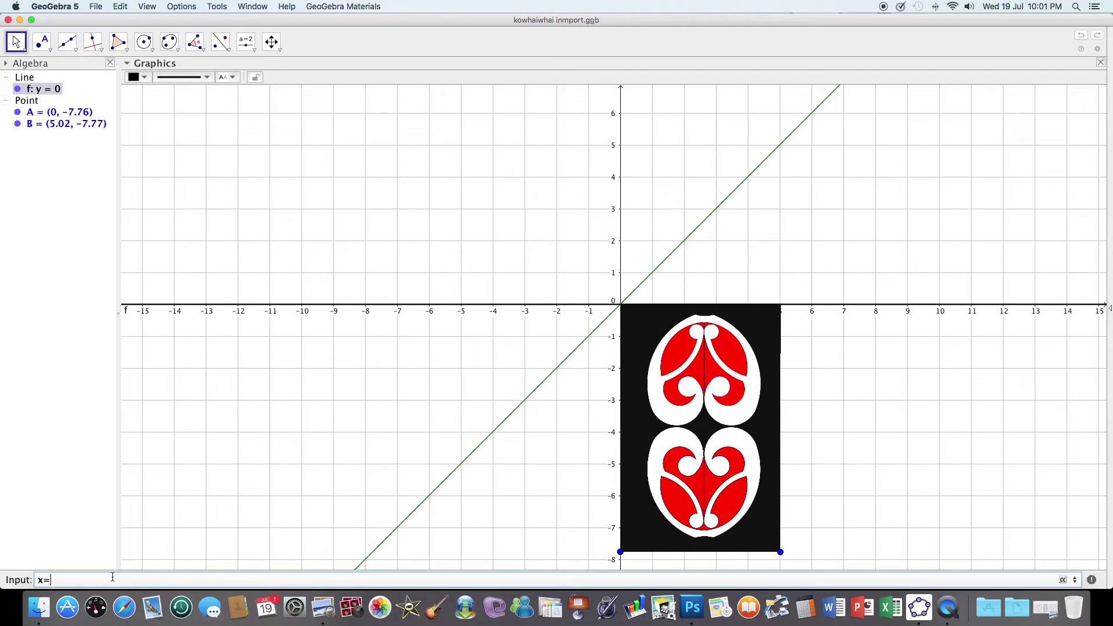
type("0")
key("Return")
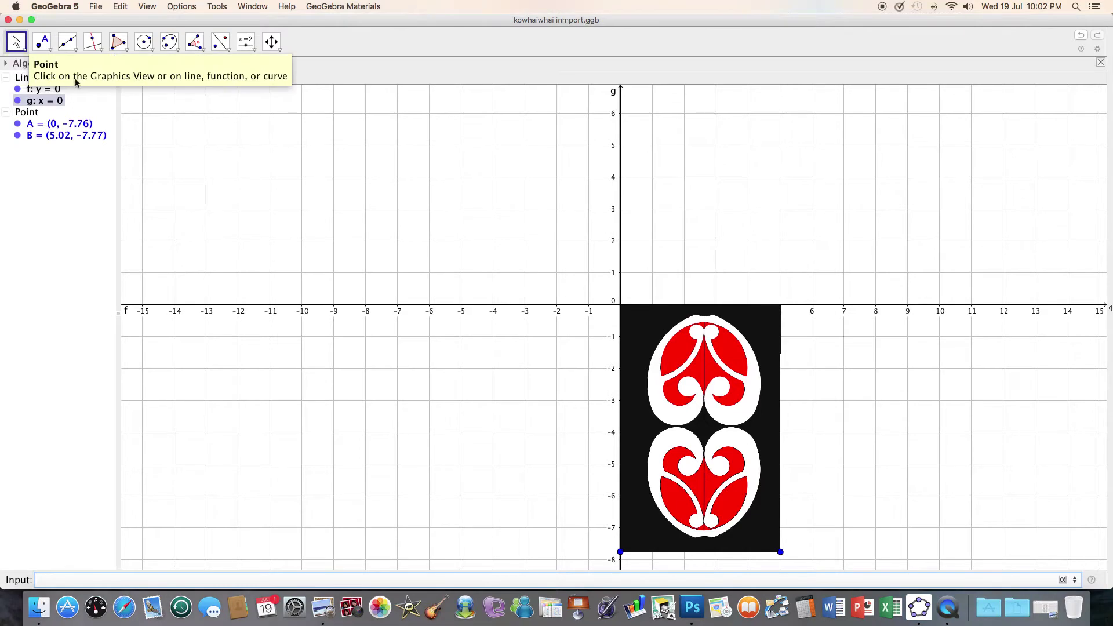
left_click(221, 43)
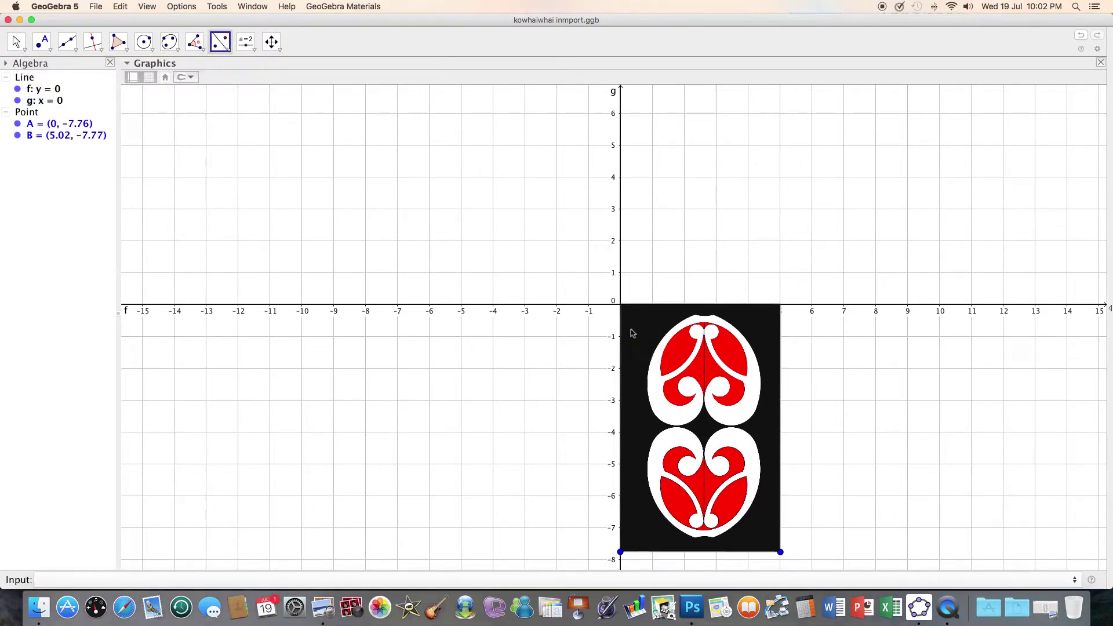
- Reflect the image across line f, then the copies across line g and the x-axis
left_click(571, 306)
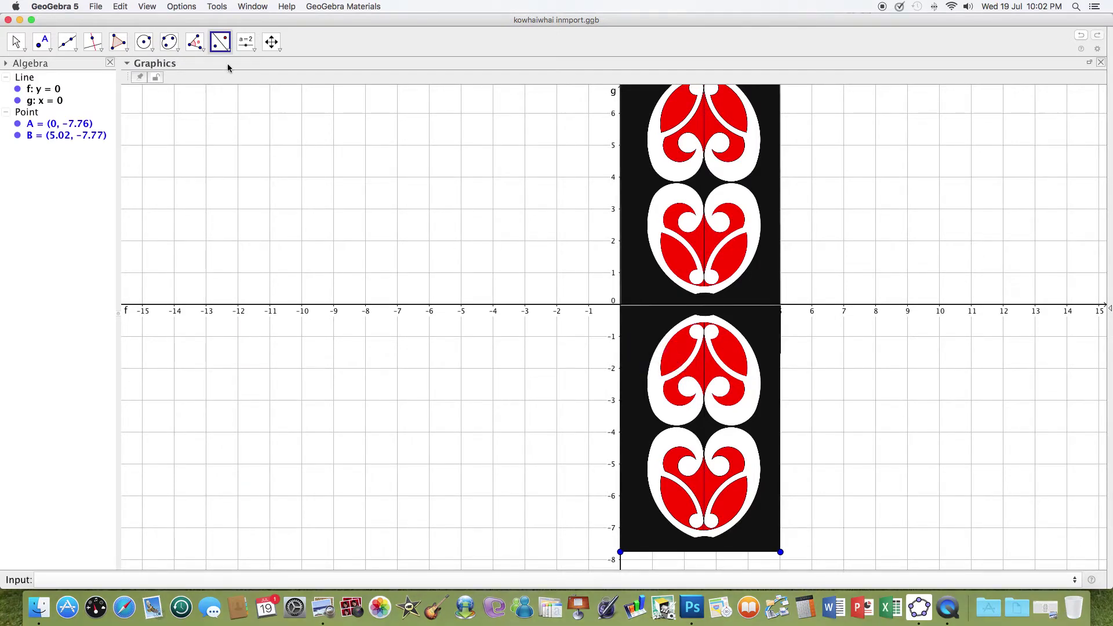
left_click(619, 307)
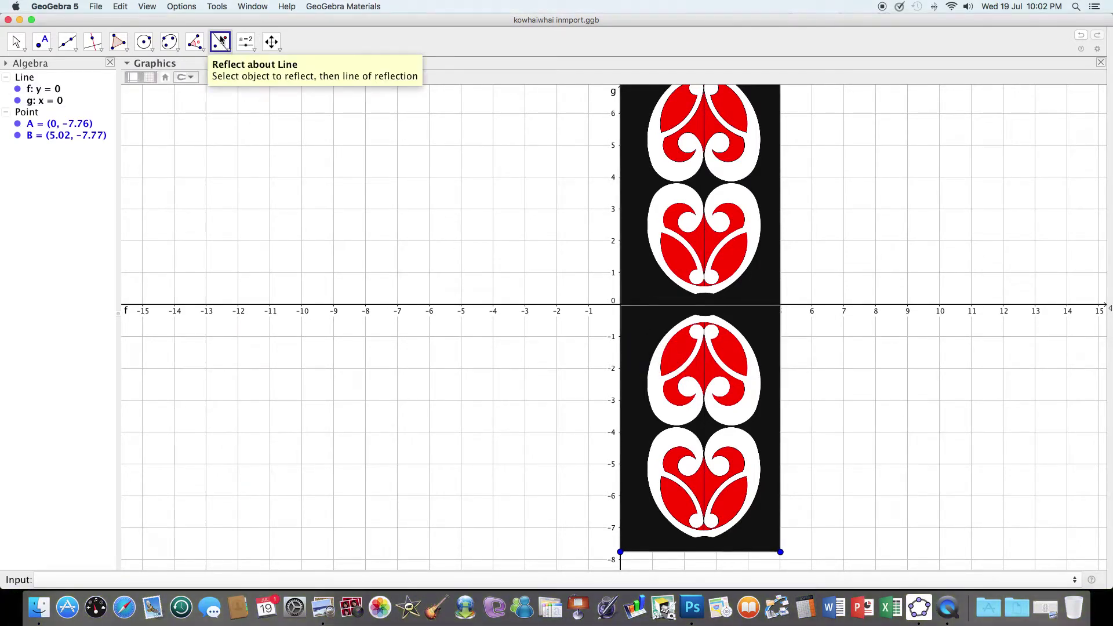
left_click(620, 573)
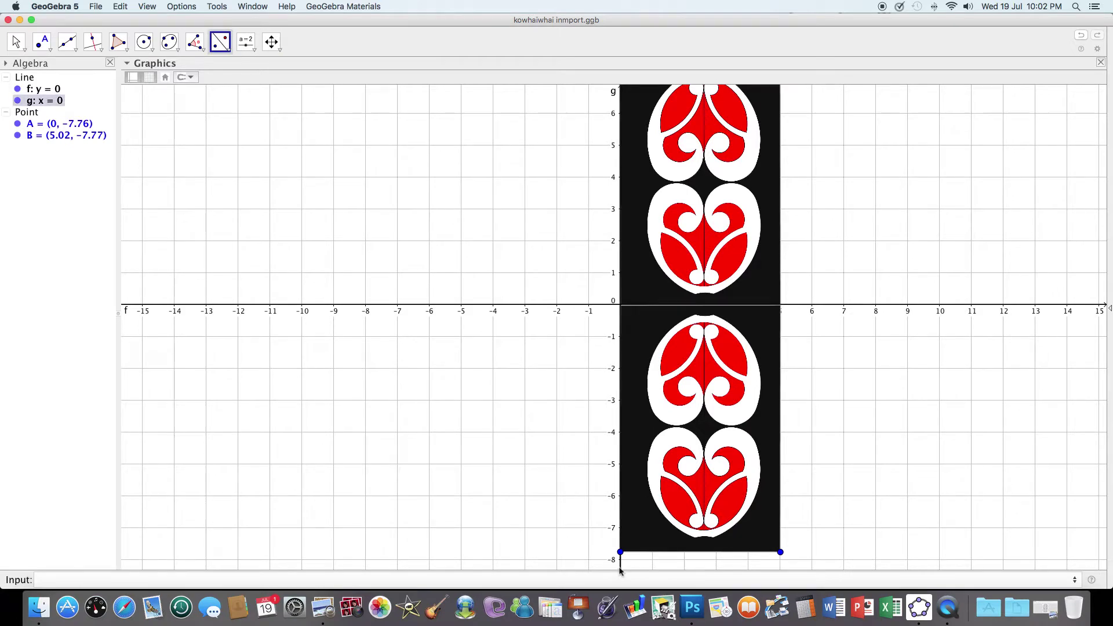
left_click(620, 571)
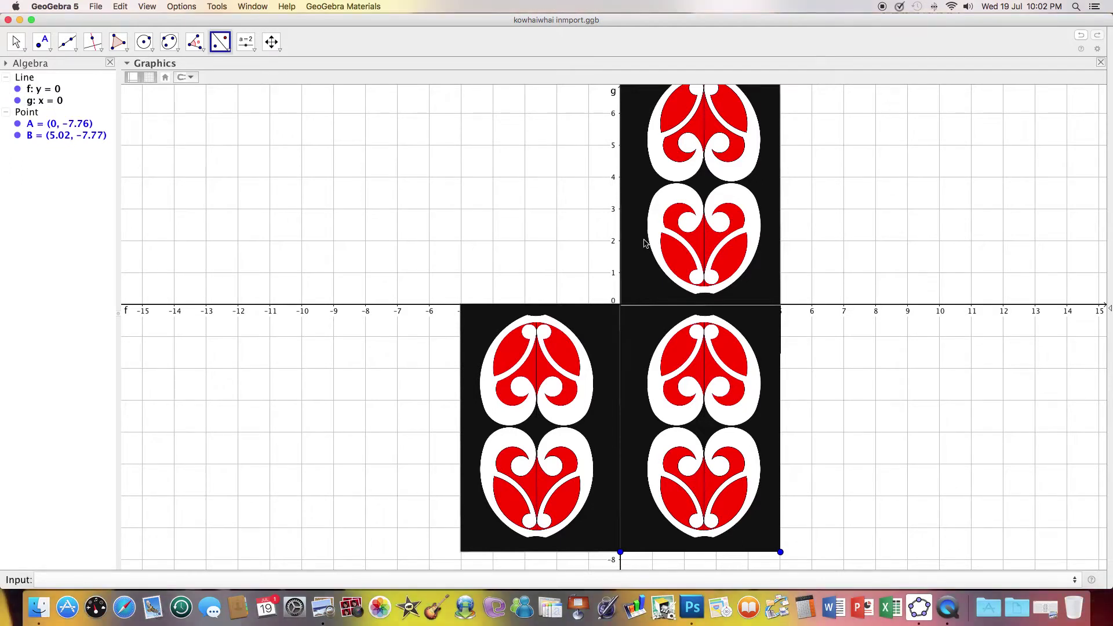
left_click(610, 236)
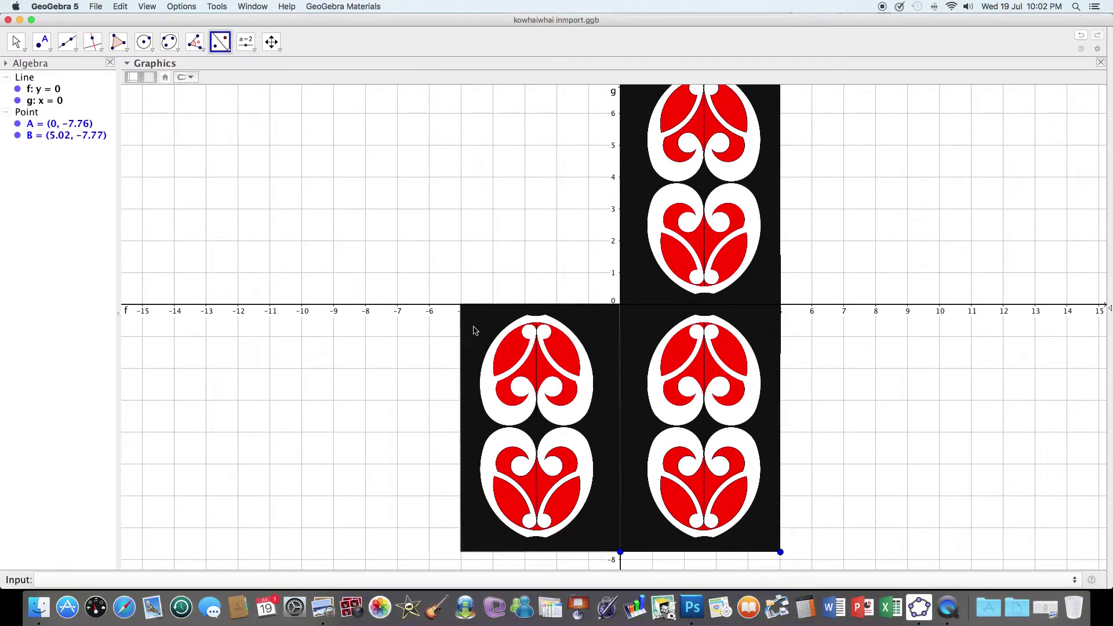
left_click(430, 306)
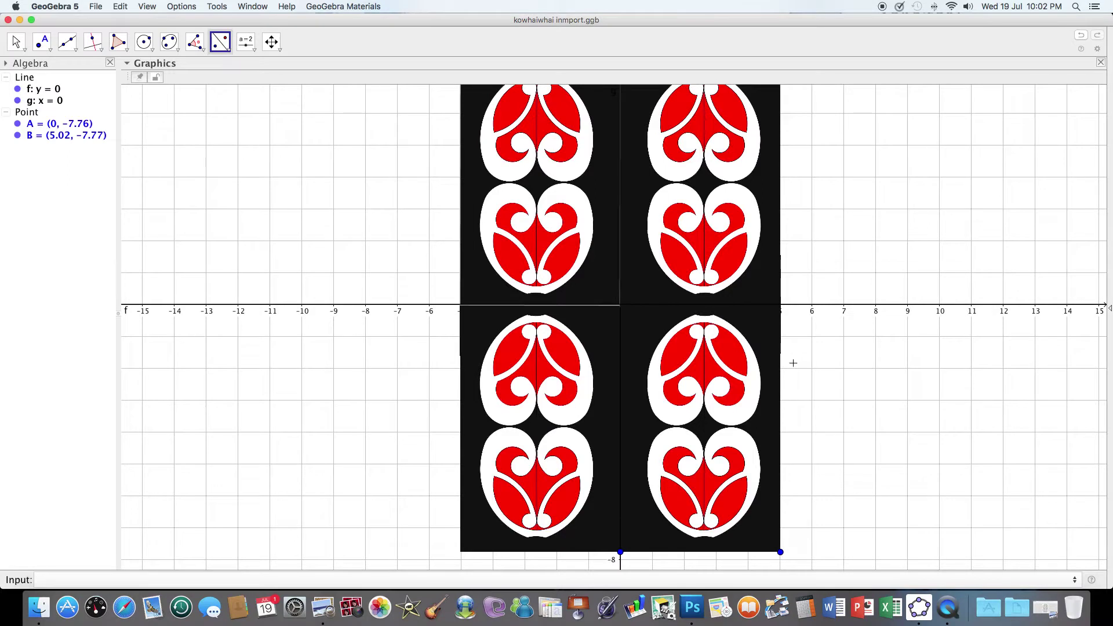
left_click(876, 256)
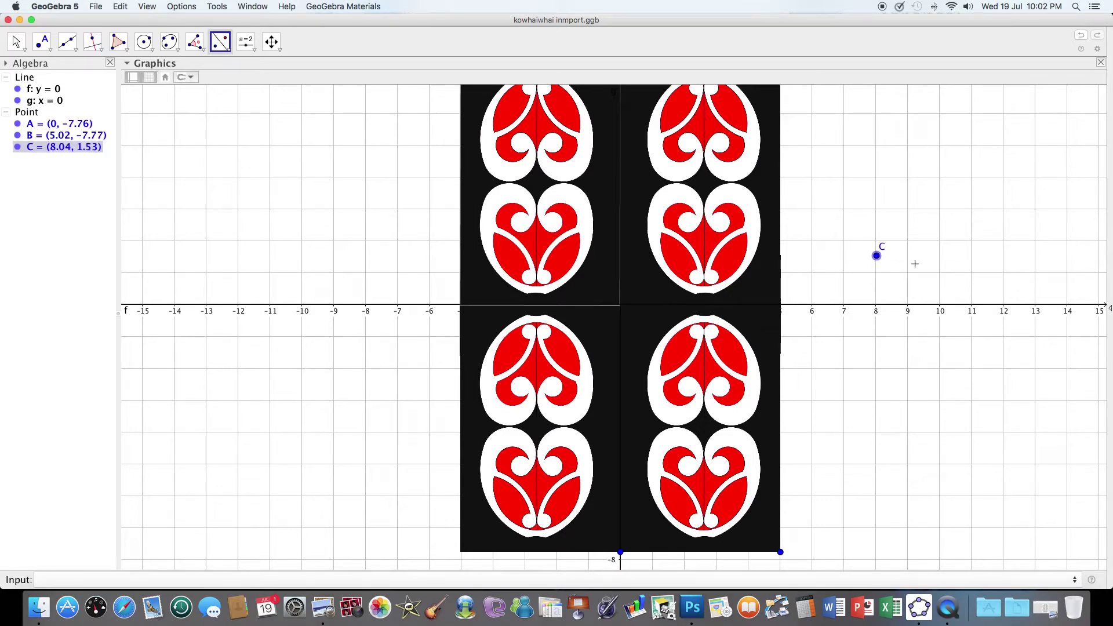
left_click(16, 41)
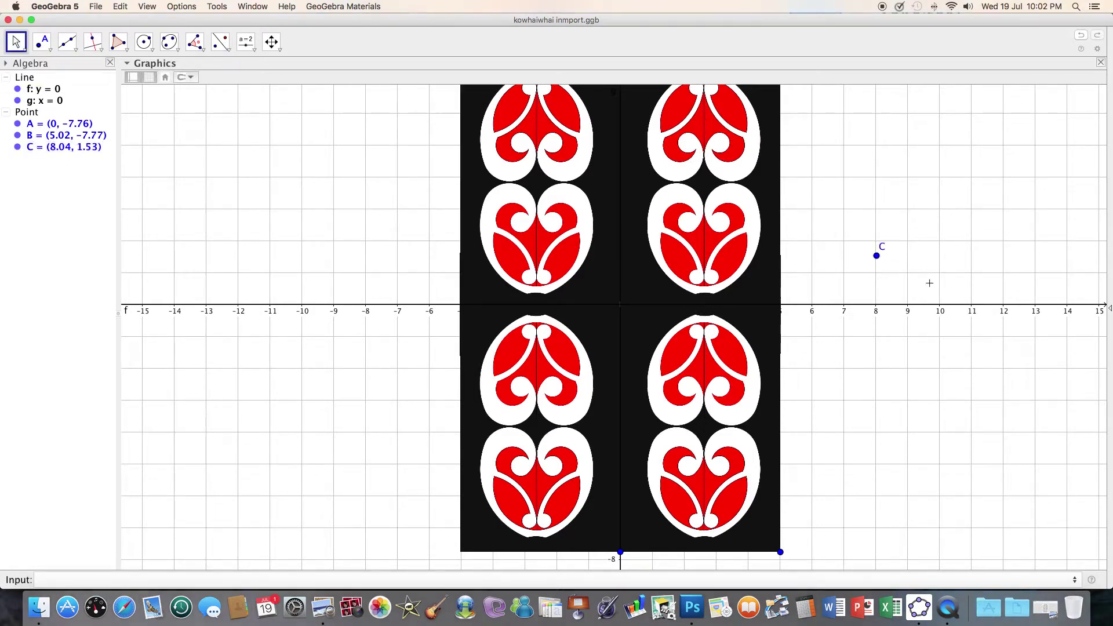
left_click(877, 256)
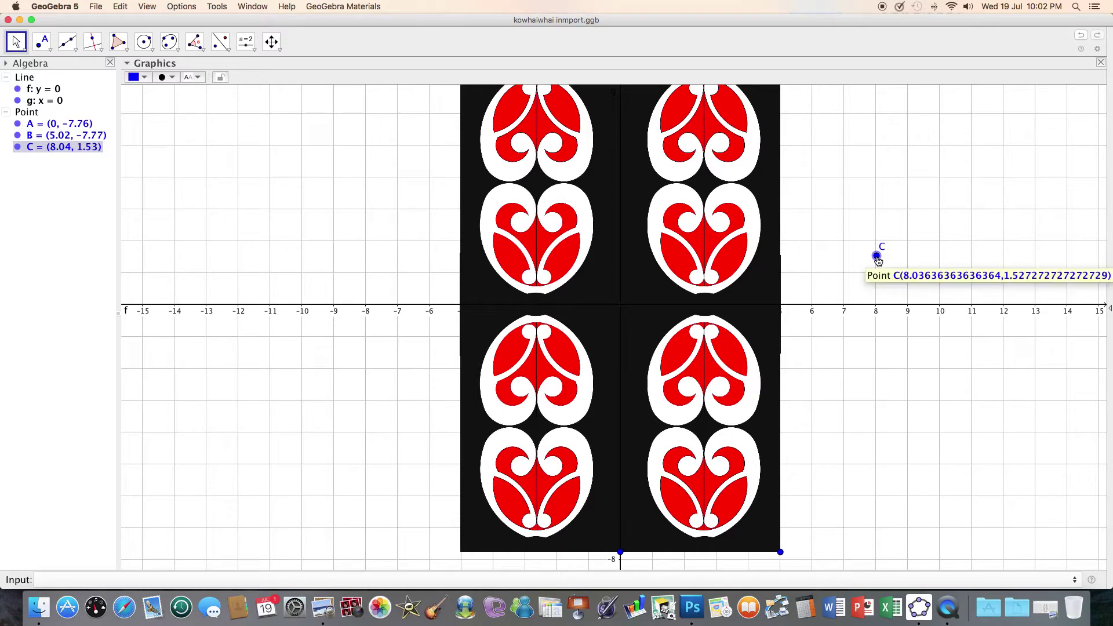
key("Delete")
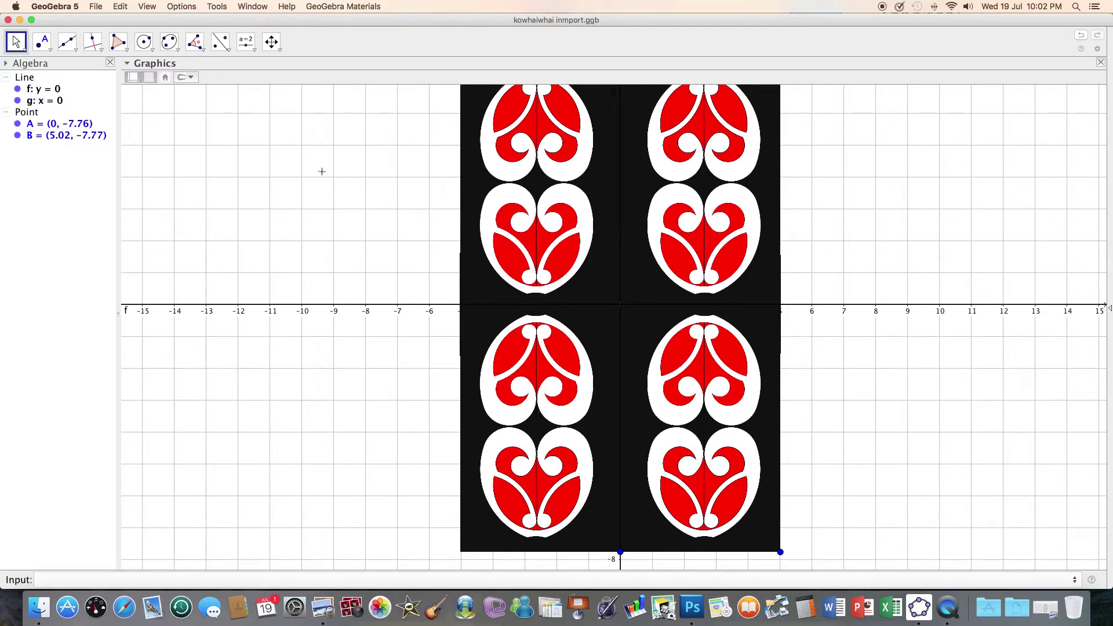
left_click_drag(318, 189, 322, 202)
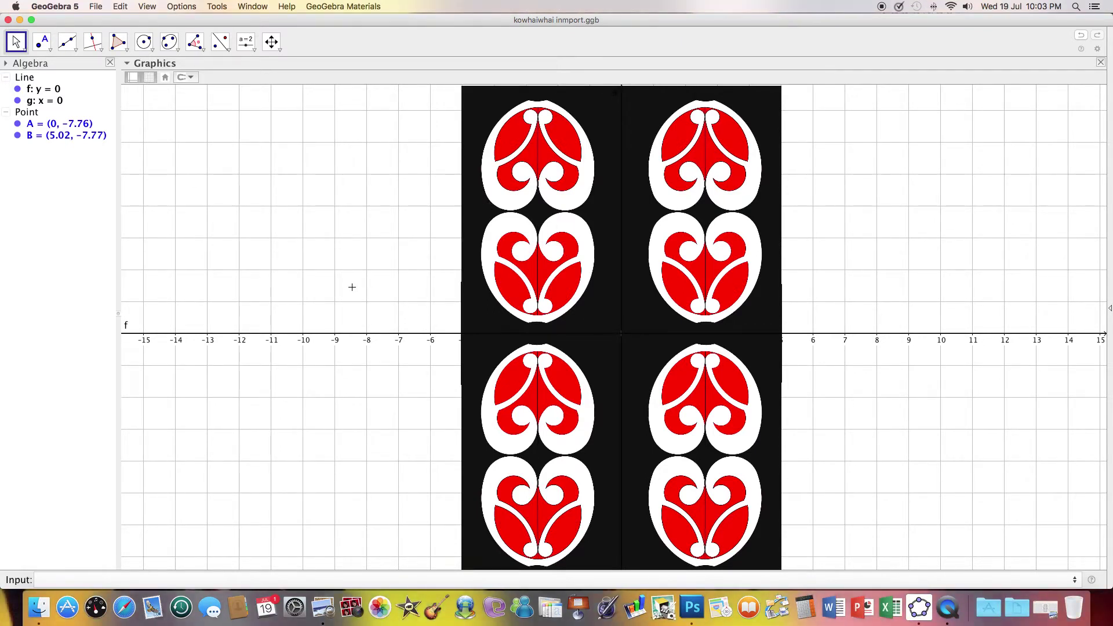
left_click(101, 576)
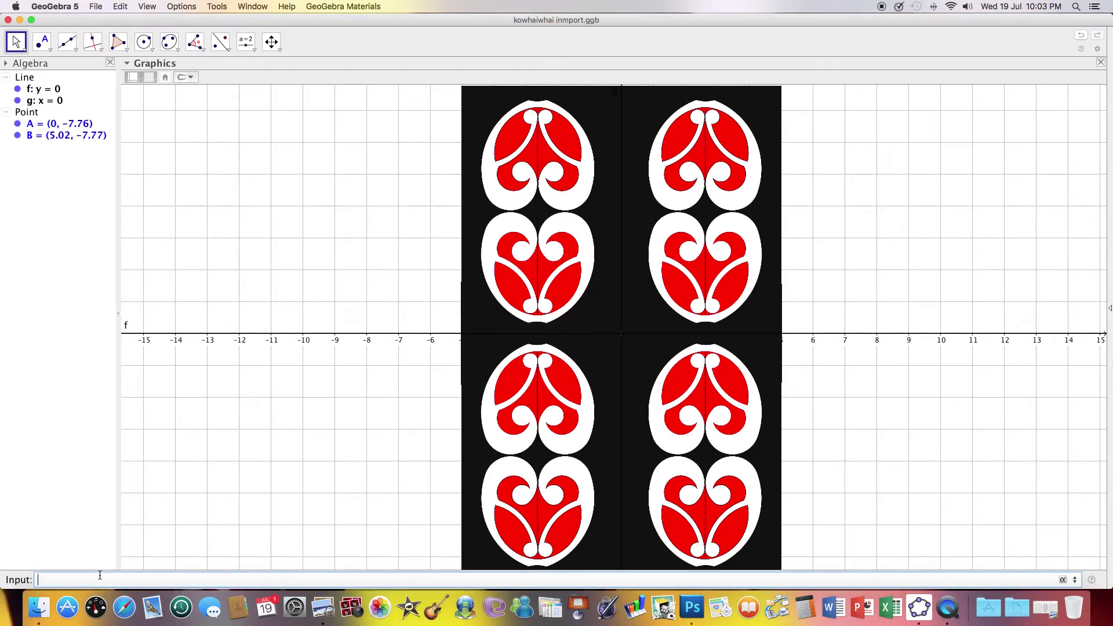
- Enter the vertical lines x = -5 and x = 5 in the Input bar
type("y=")
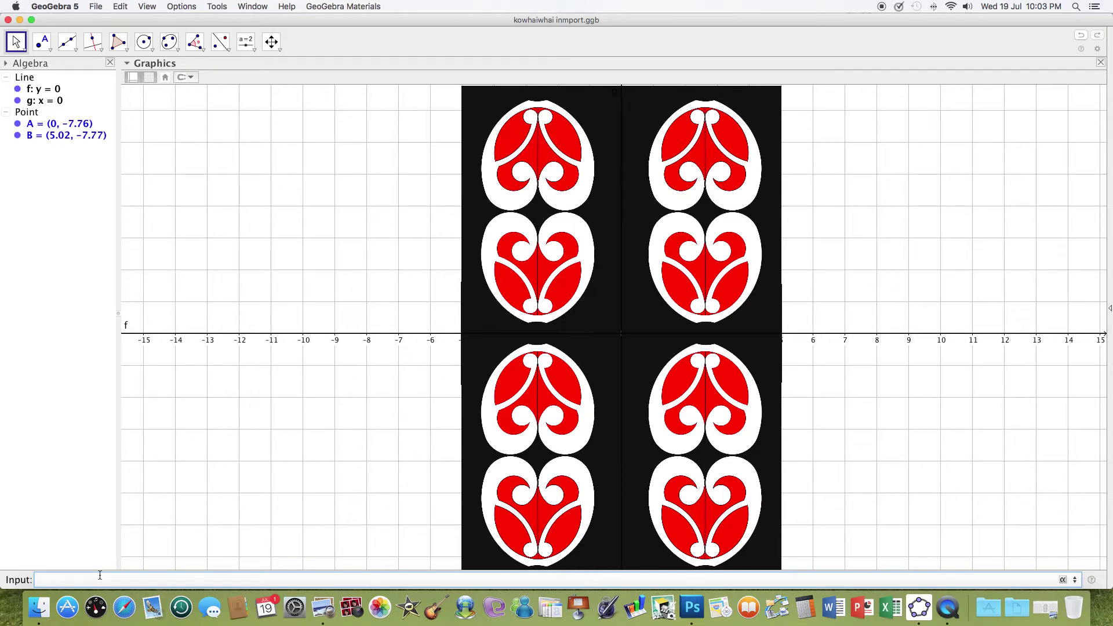
type("x=-")
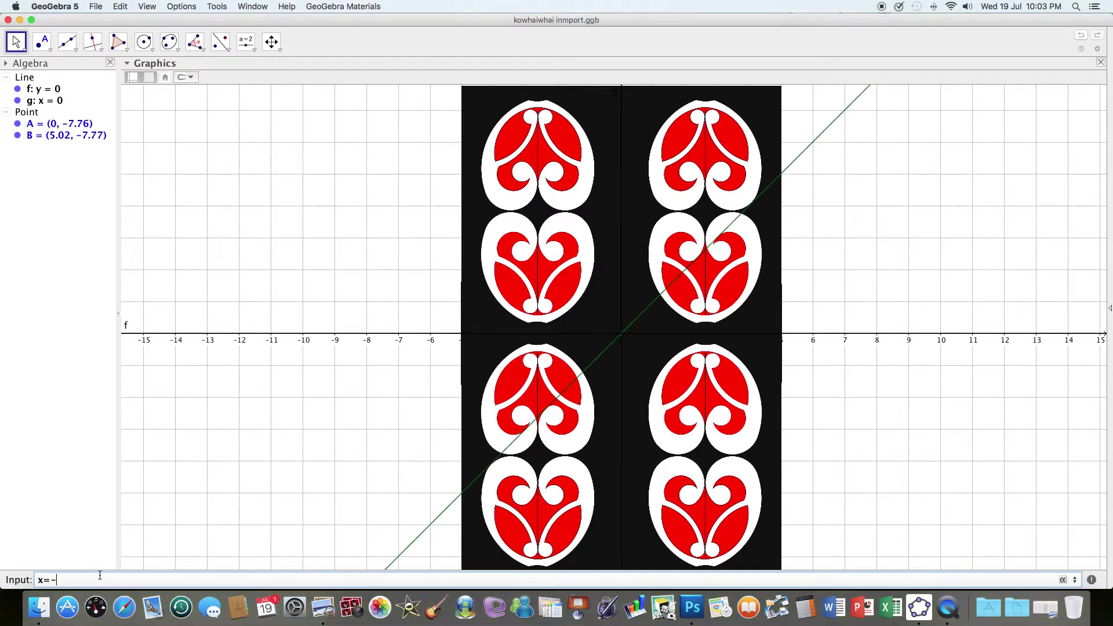
type("5")
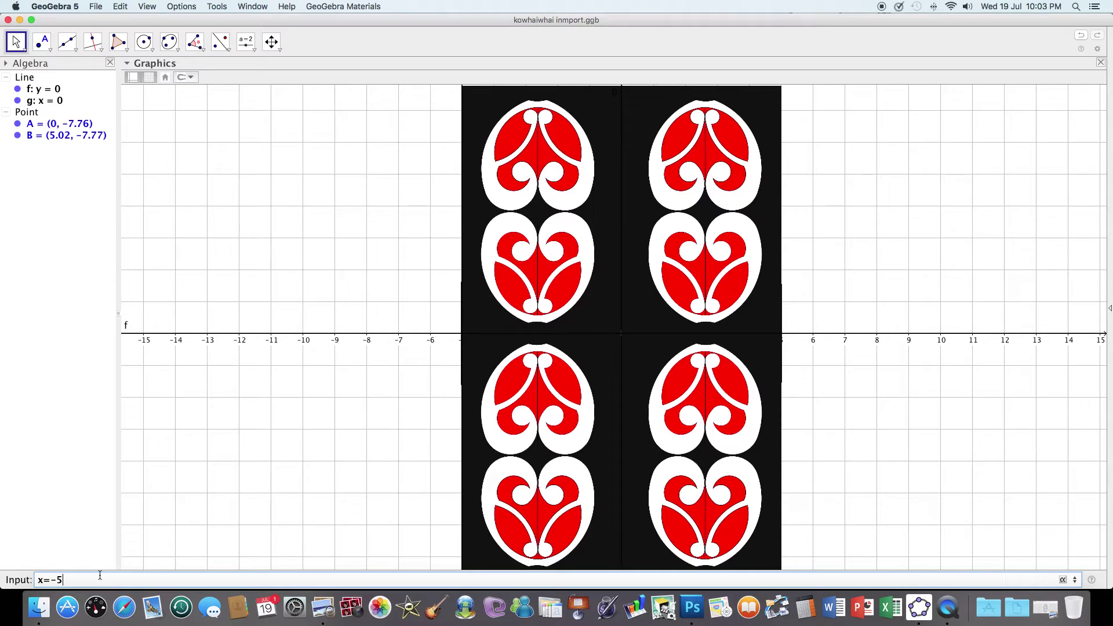
key("Return")
type("x")
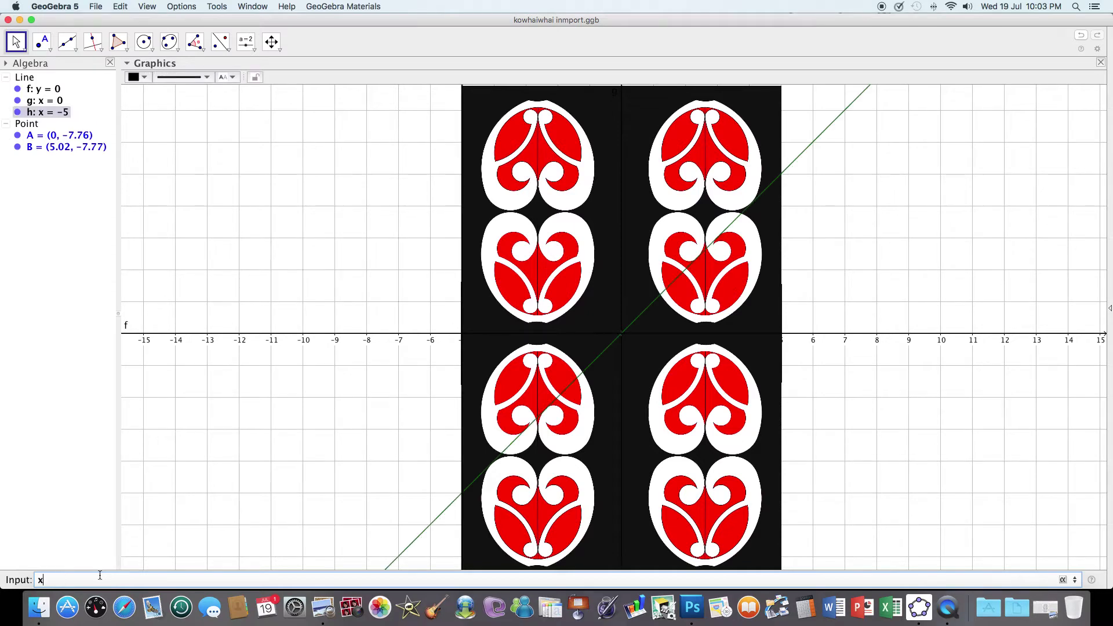
type("=5")
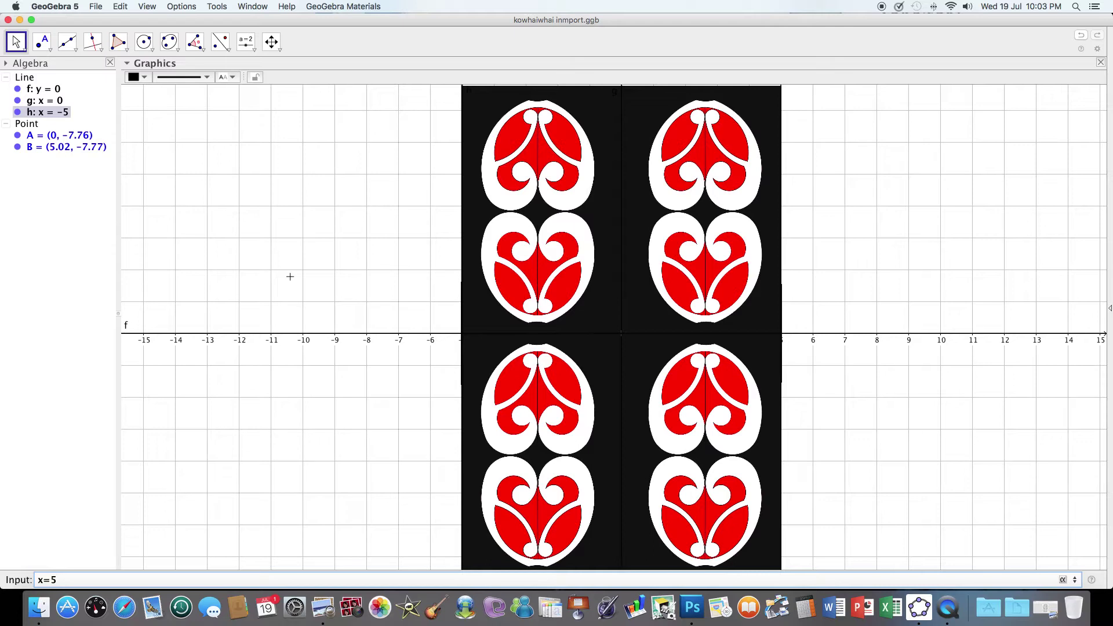
key("Return")
- Zoom out and pan to recentre the view on the tile block
left_click(281, 51)
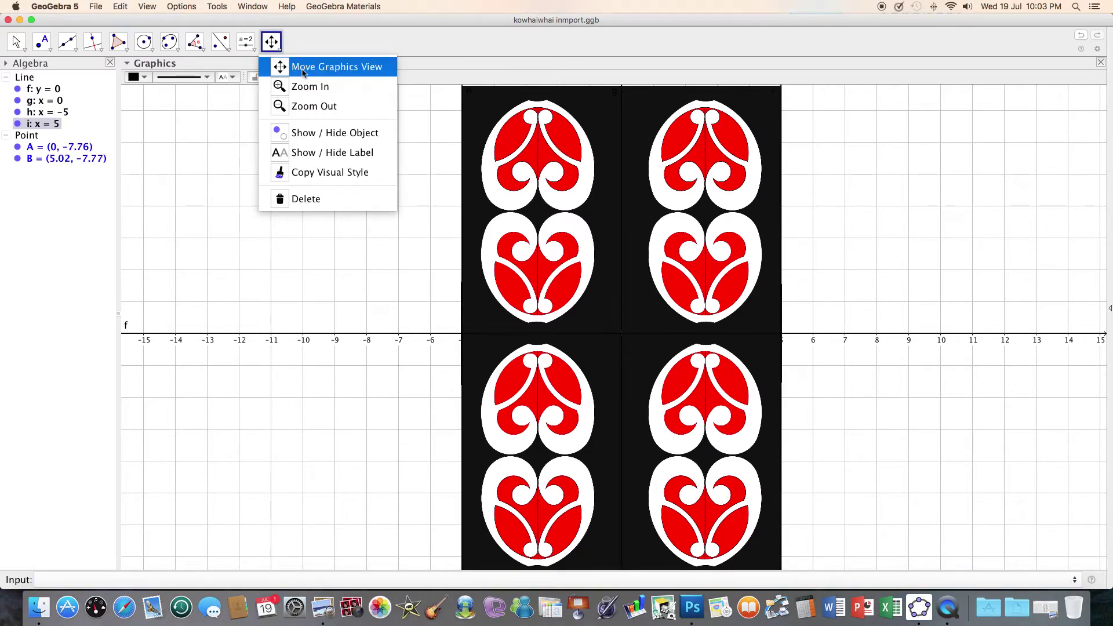
left_click(305, 106)
left_click(324, 132)
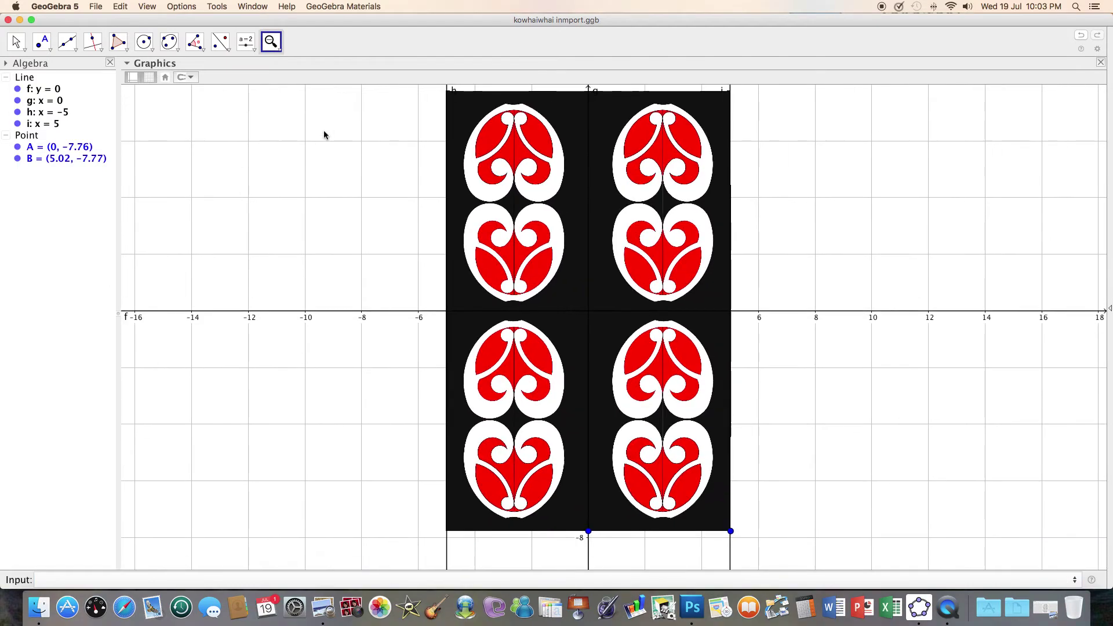
left_click(277, 52)
left_click(313, 68)
left_click_drag(250, 155, 334, 190)
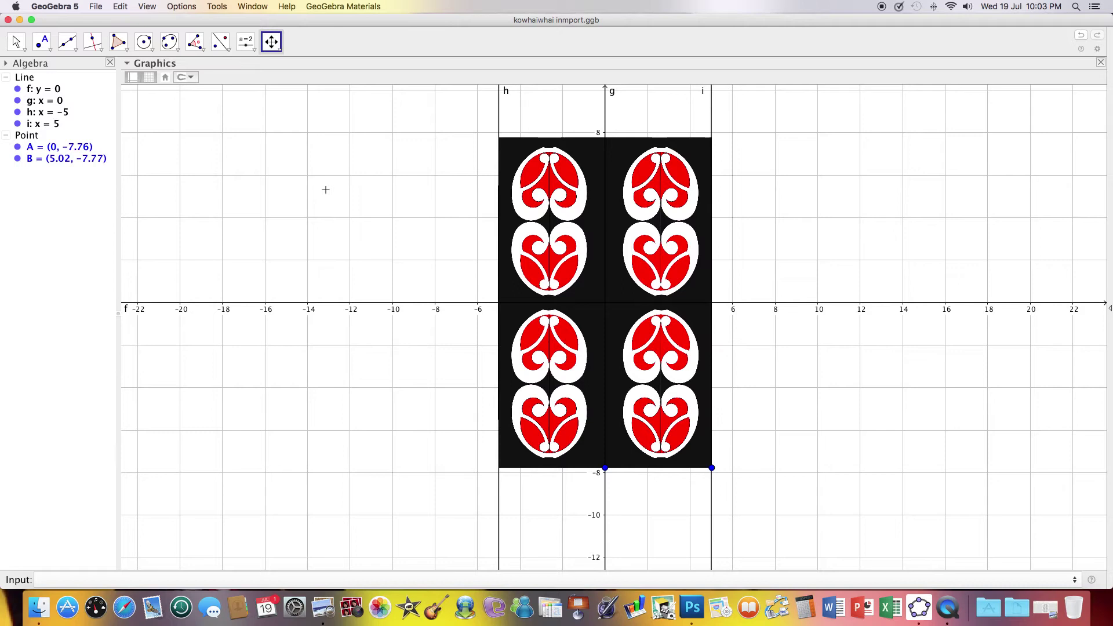
left_click(16, 42)
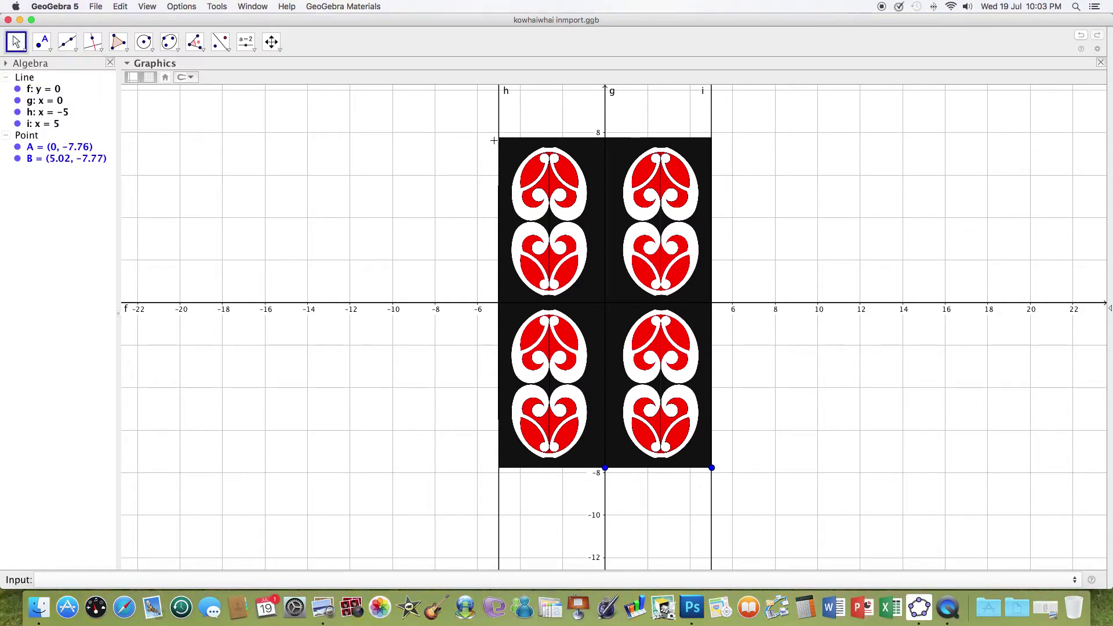
- Select the whole tile block and reflect it across line h
left_click_drag(494, 133, 729, 474)
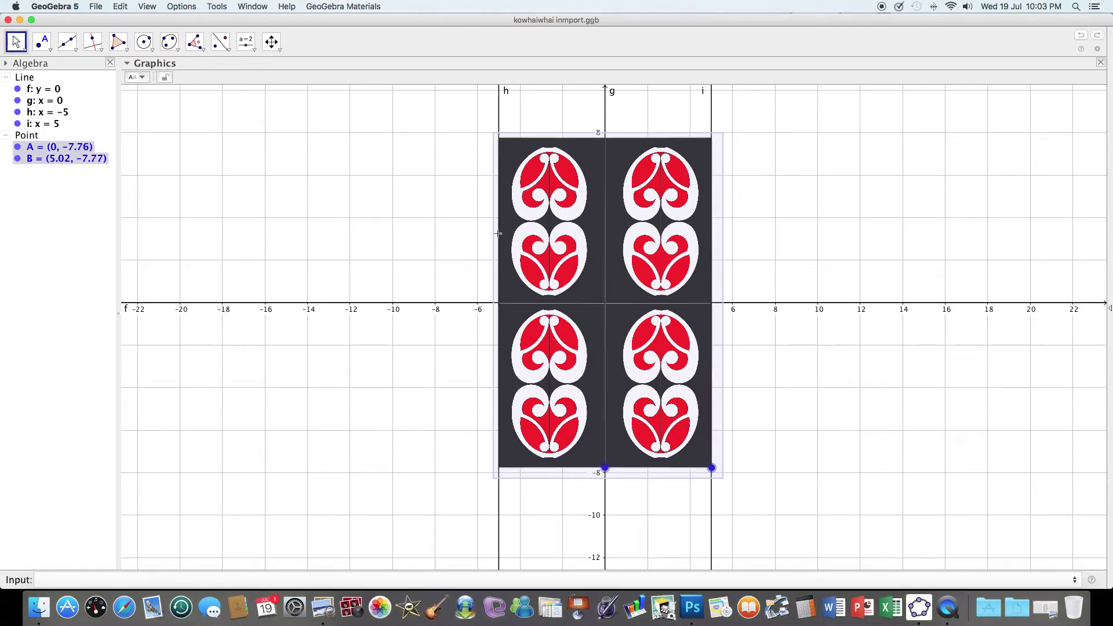
left_click(220, 42)
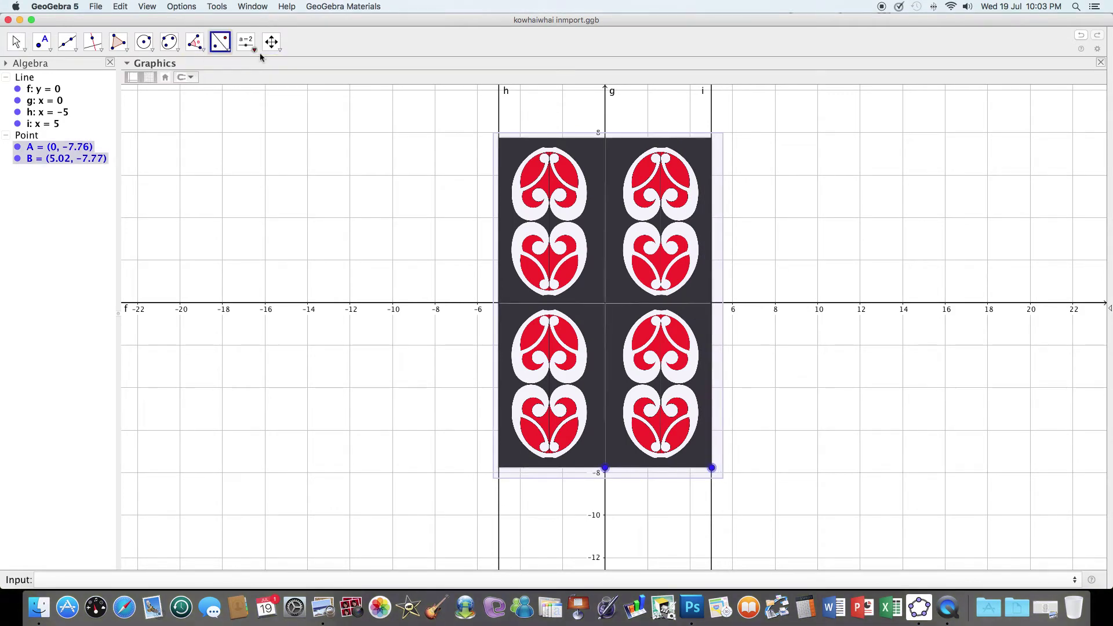
left_click(499, 114)
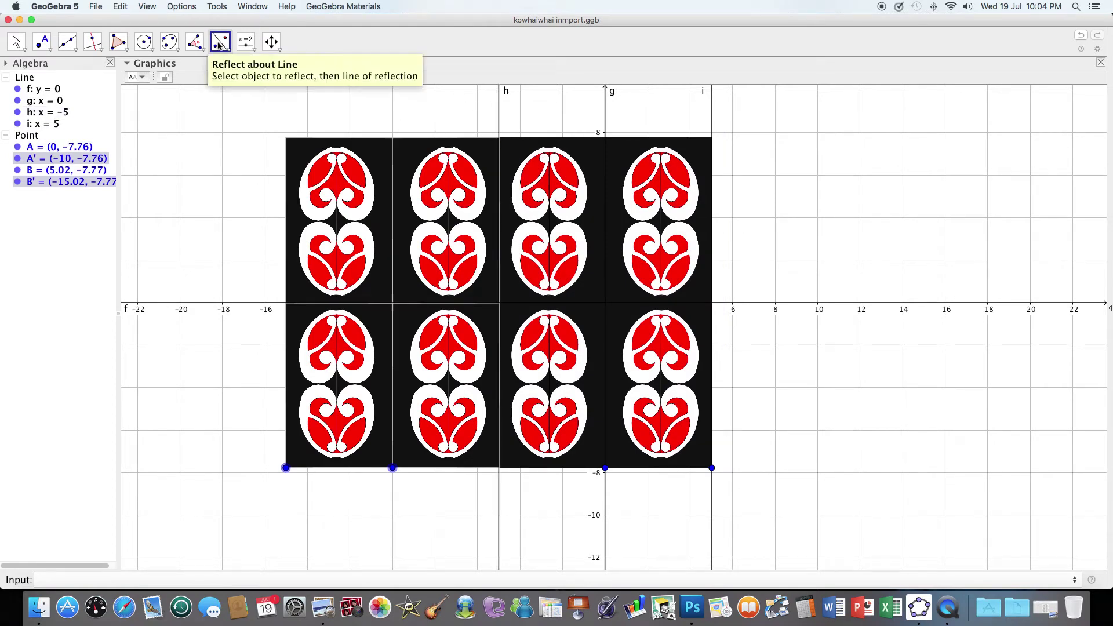
- Select the right two columns of images and mirror them across line i, reaching x = 15
left_click(15, 44)
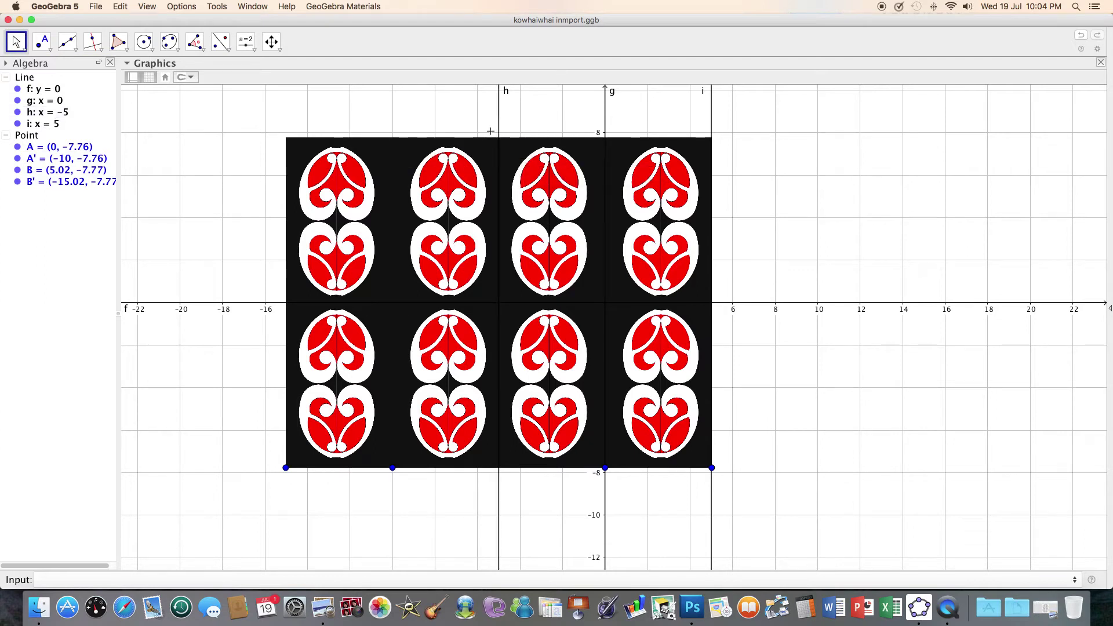
left_click_drag(493, 132, 721, 467)
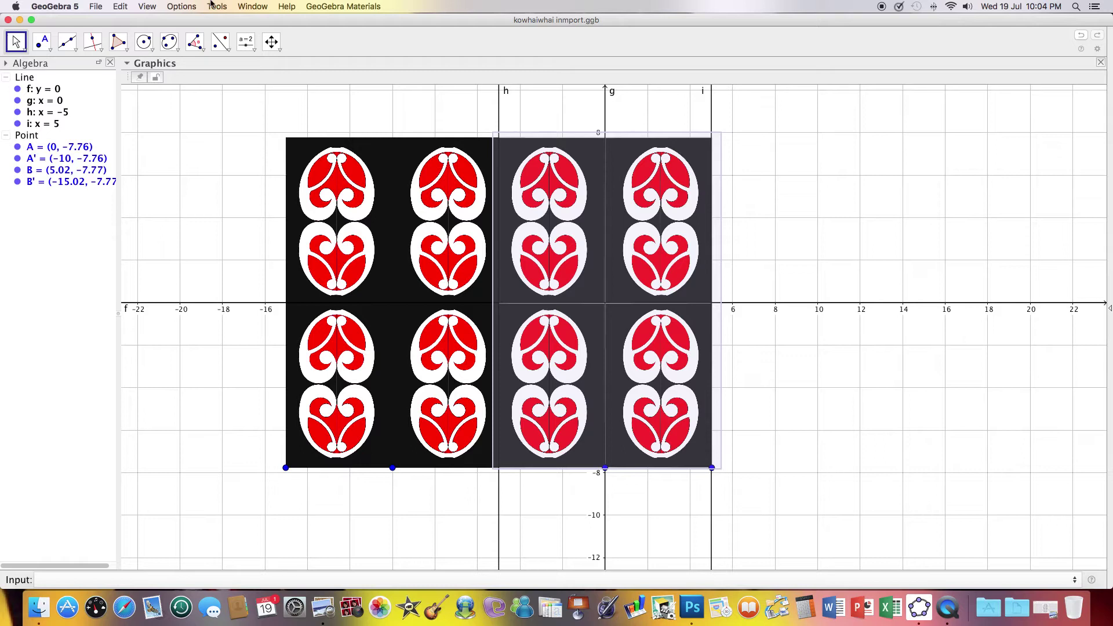
left_click(712, 109)
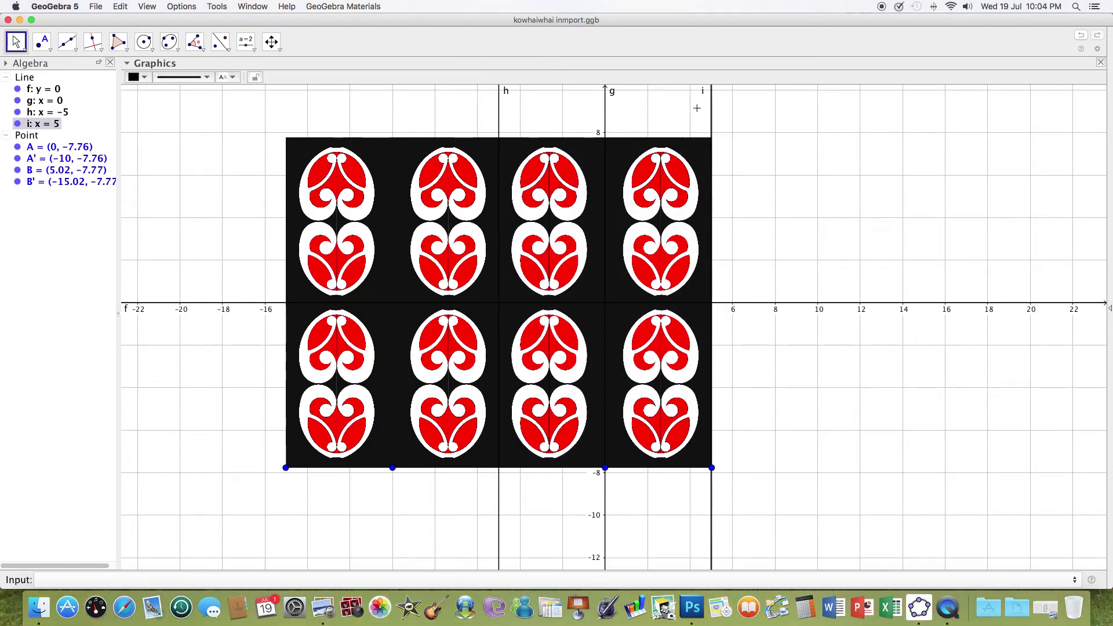
left_click(220, 41)
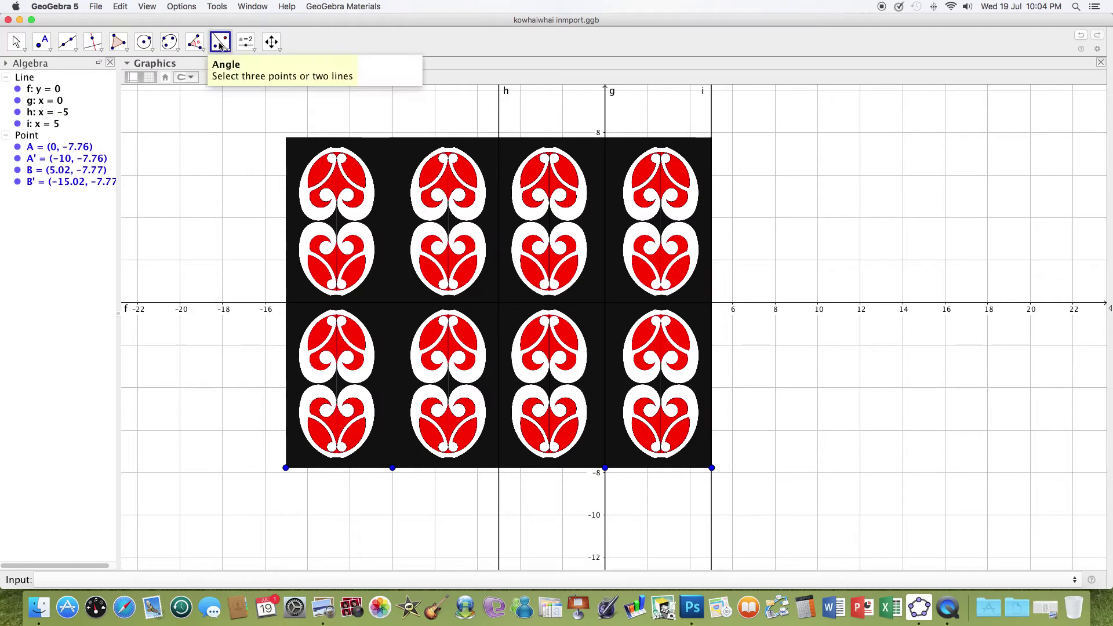
left_click(711, 106)
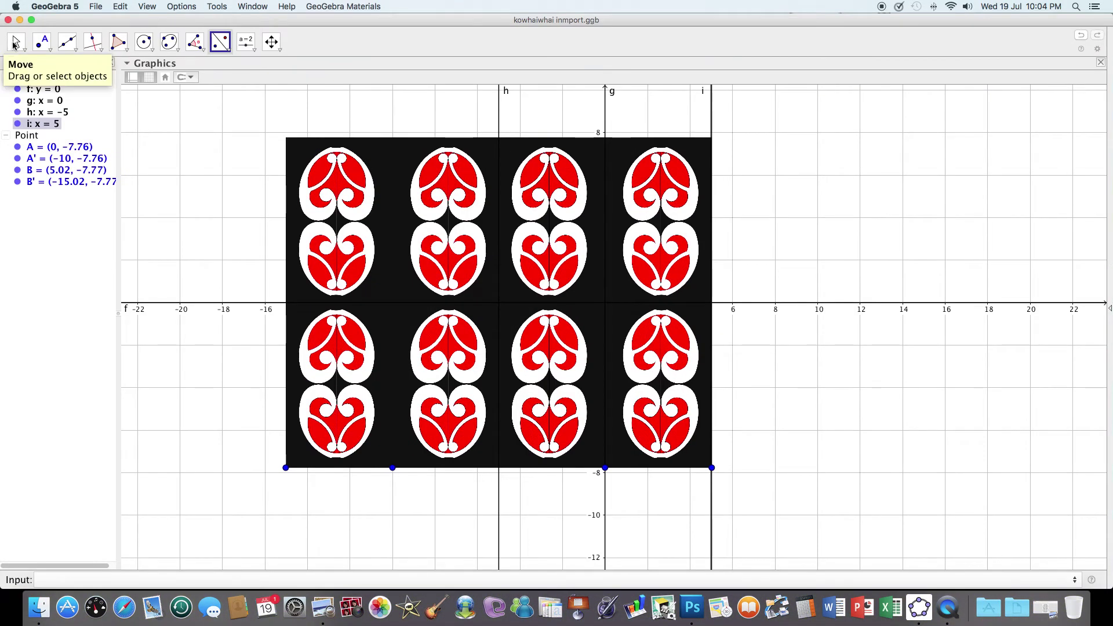
left_click(14, 44)
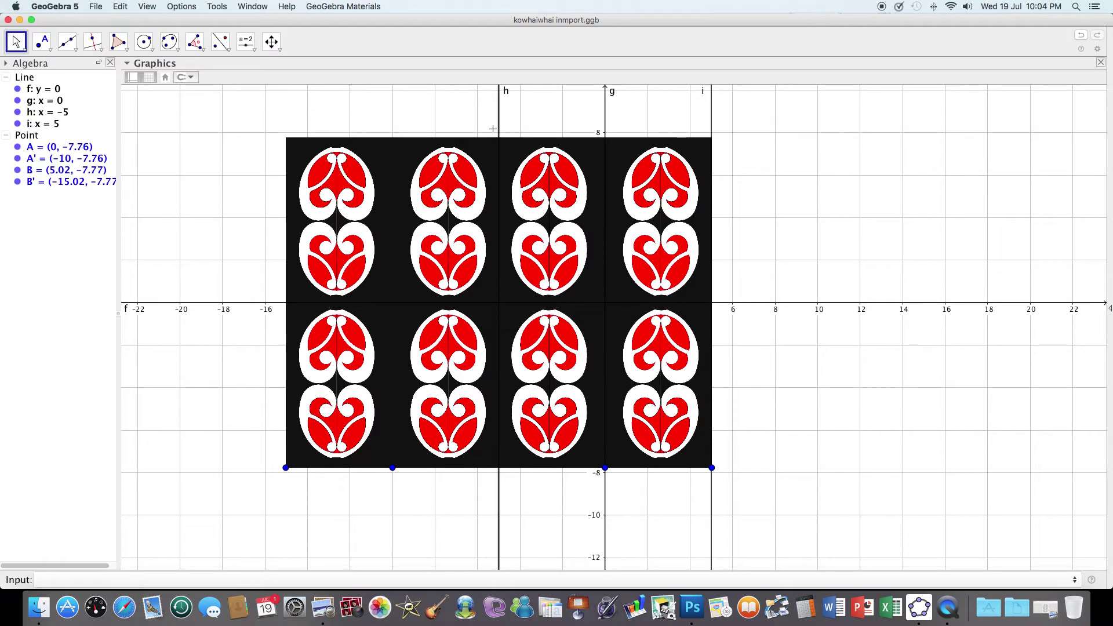
left_click_drag(493, 127, 726, 471)
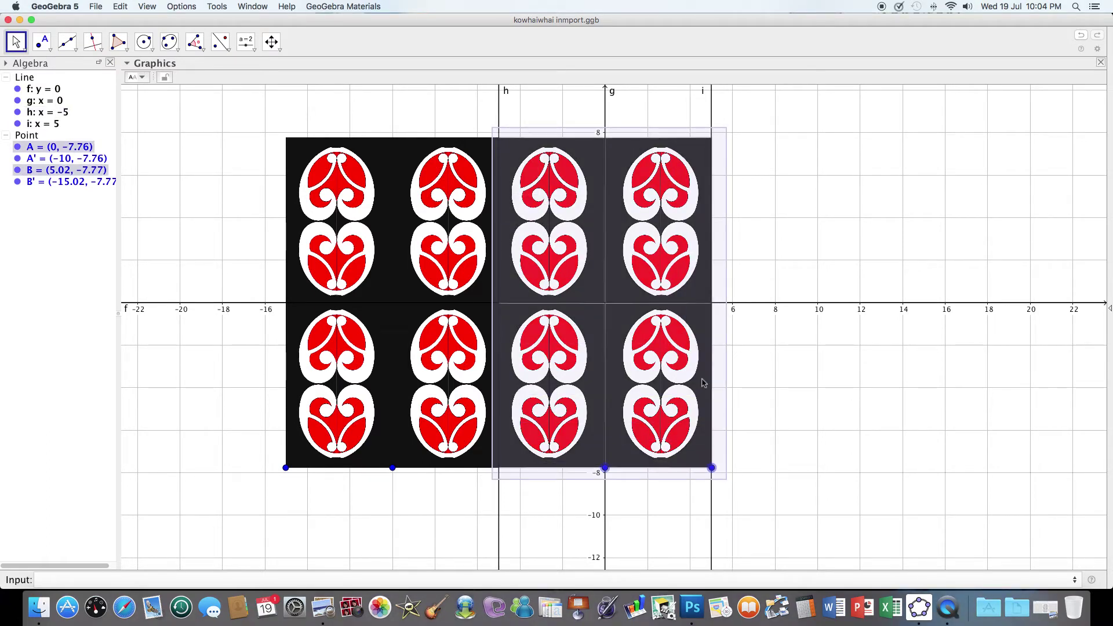
left_click(220, 41)
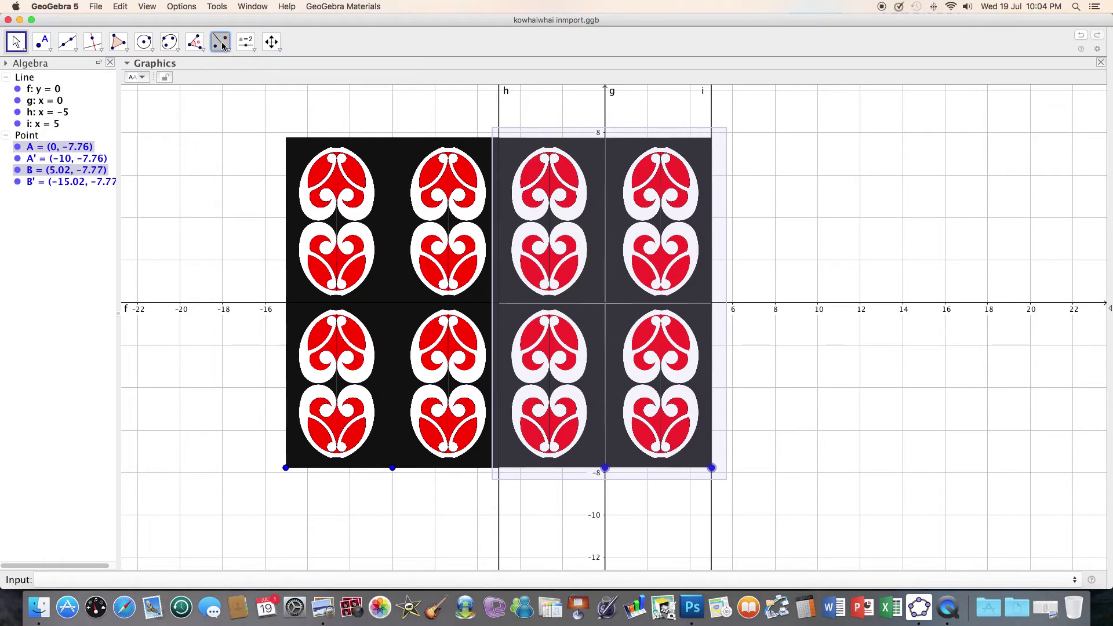
left_click(711, 117)
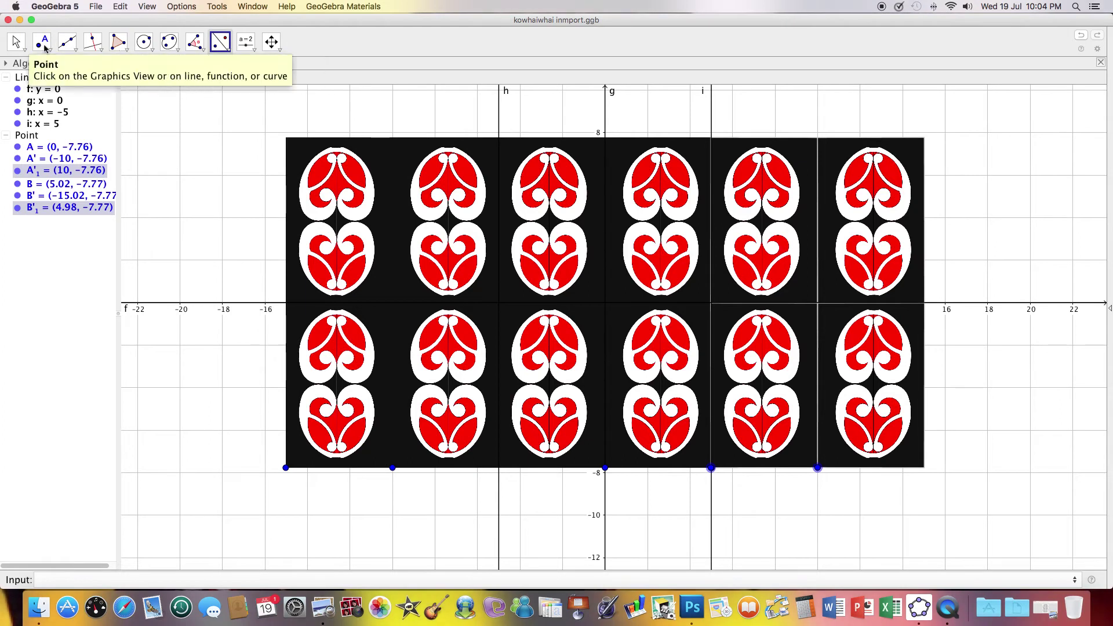
- Zoom in twice and pan so the pattern from x = -15 to 15 fills the view
left_click(16, 42)
left_click(17, 43)
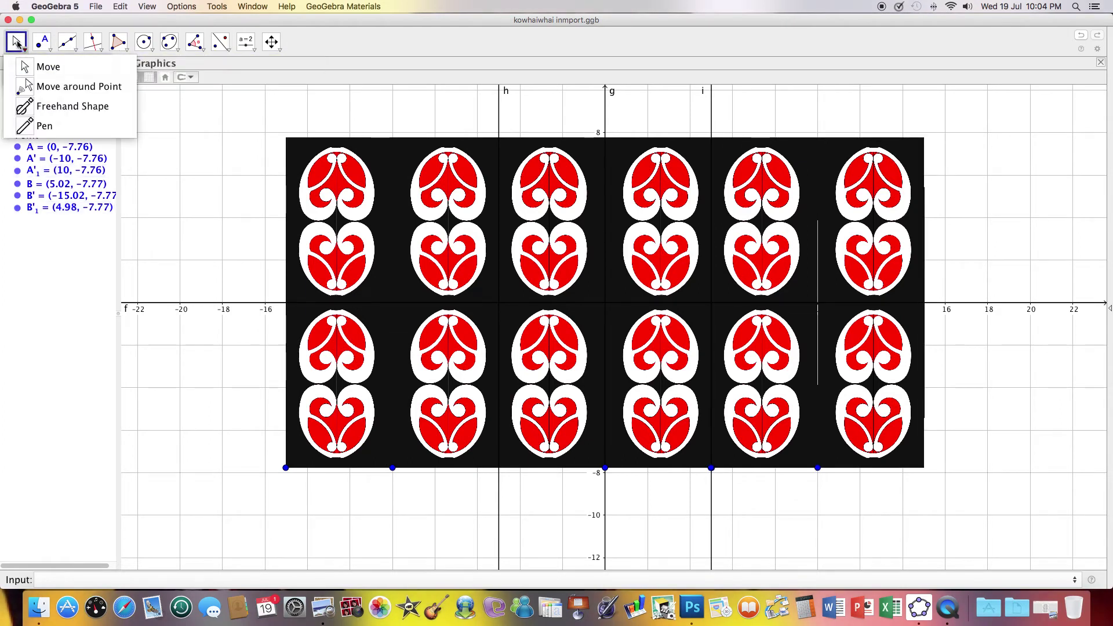
left_click(174, 128)
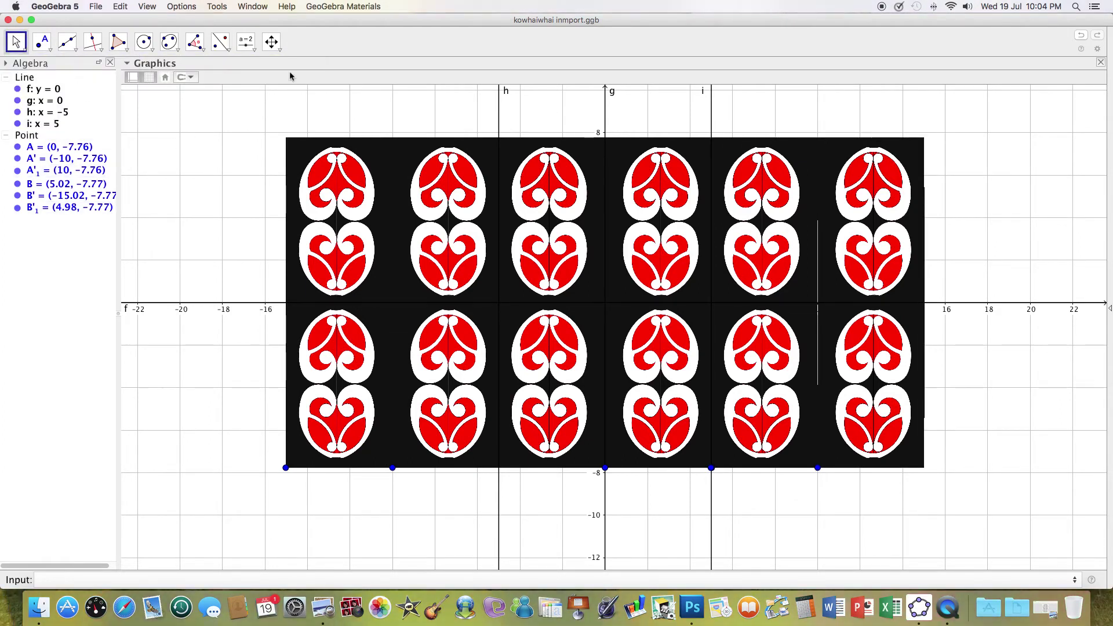
left_click(281, 50)
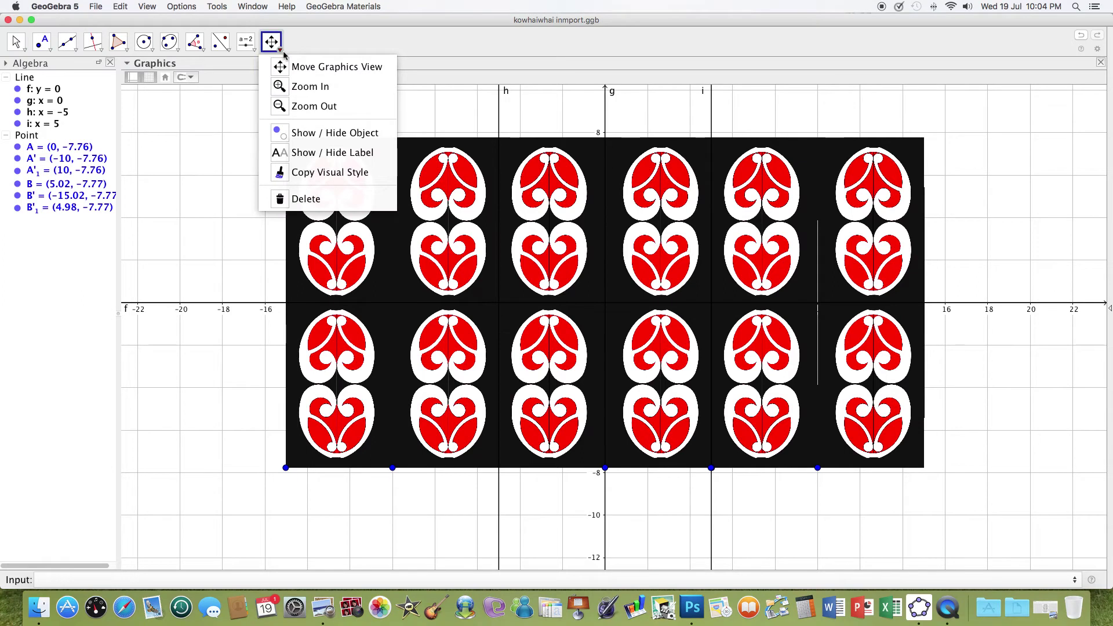
left_click(313, 87)
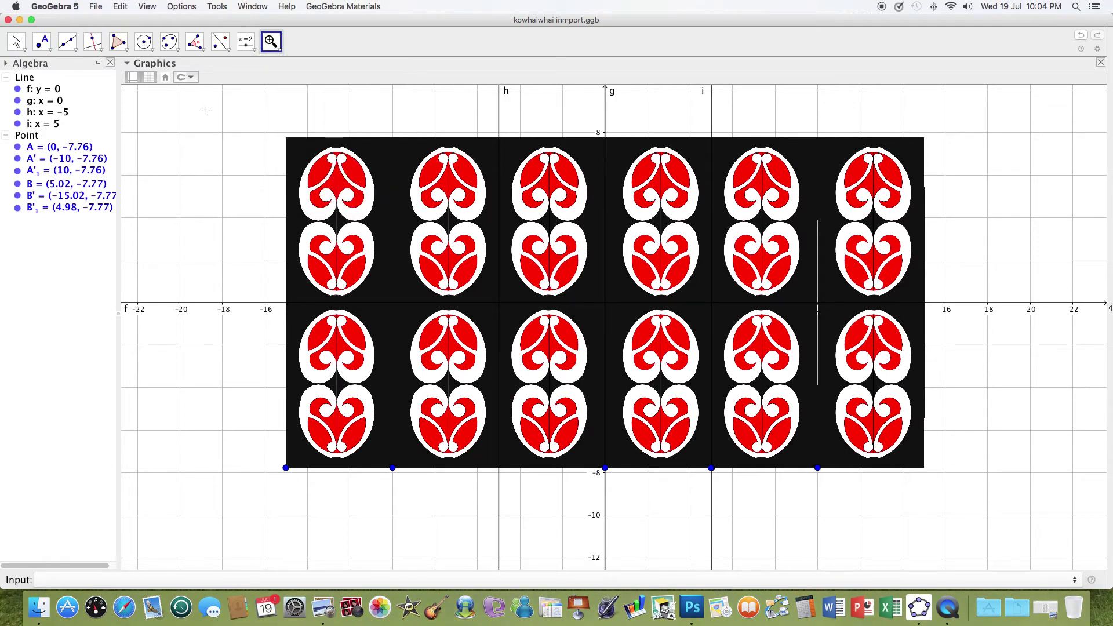
left_click(206, 110)
left_click(206, 110)
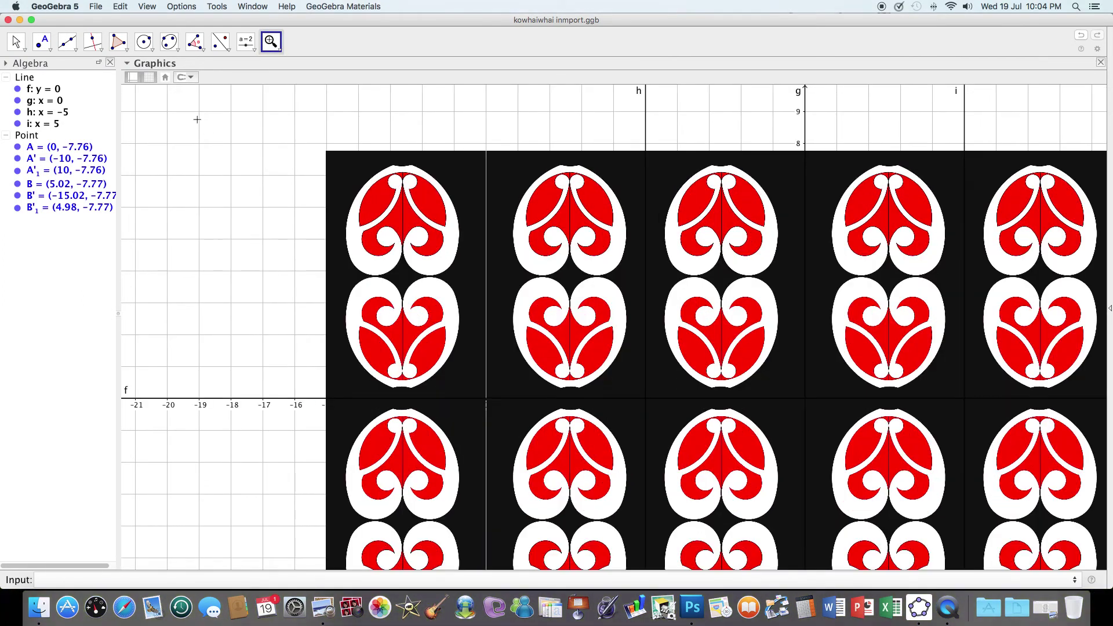
left_click(272, 42)
left_click(298, 68)
left_click_drag(229, 133, 210, 107)
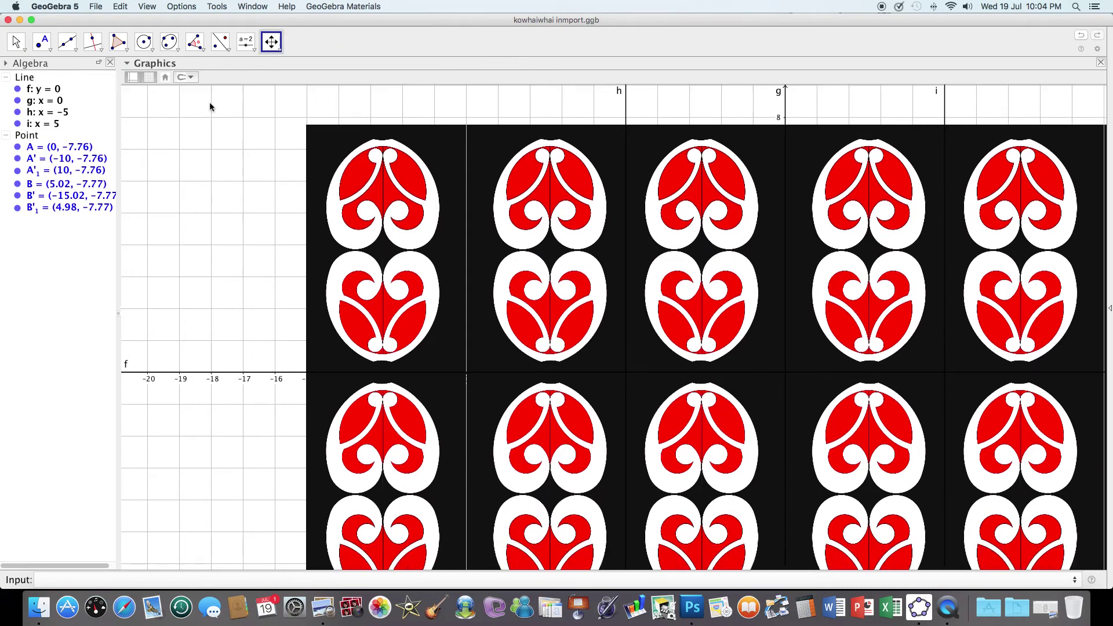
left_click_drag(273, 147, 122, 123)
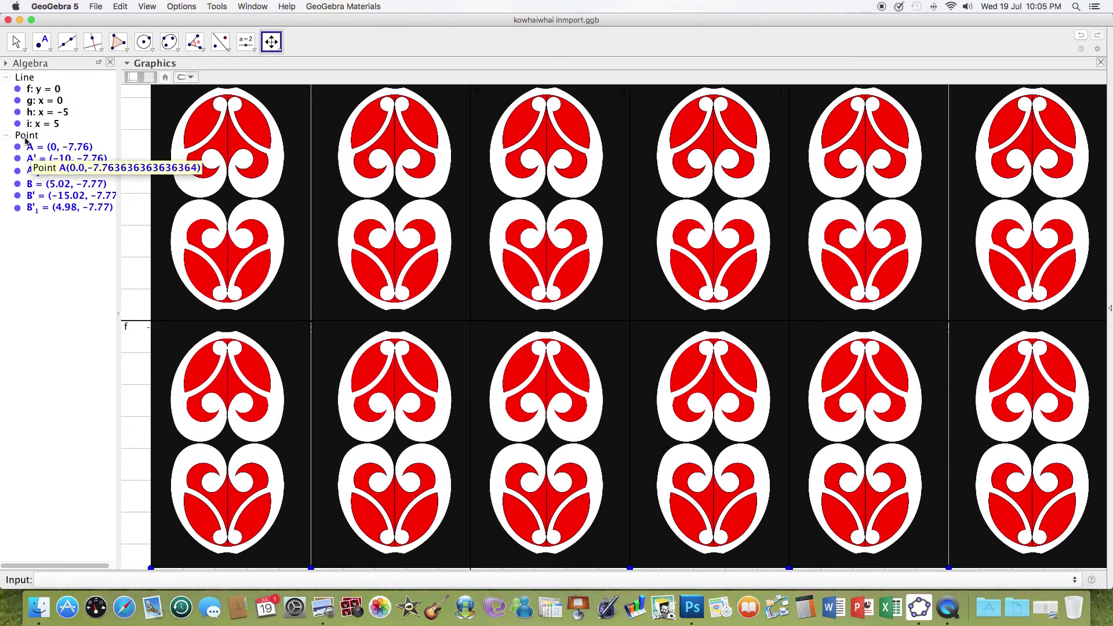
- Hide lines f, g, h and points A, B, A'₁ in the Algebra view
left_click(17, 90)
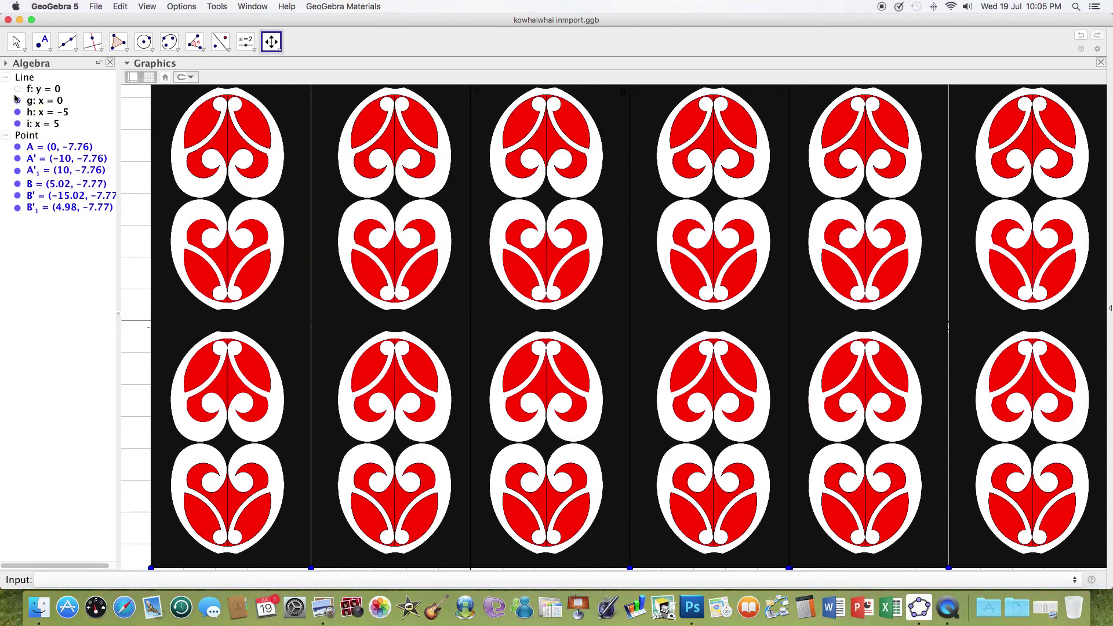
left_click(17, 101)
left_click(17, 112)
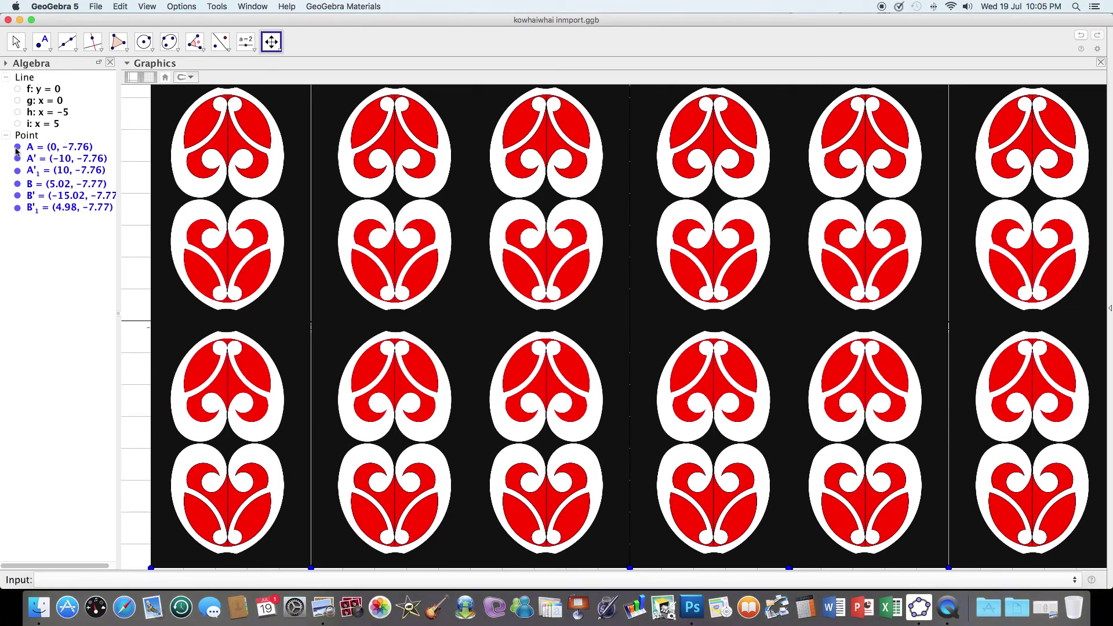
left_click(17, 148)
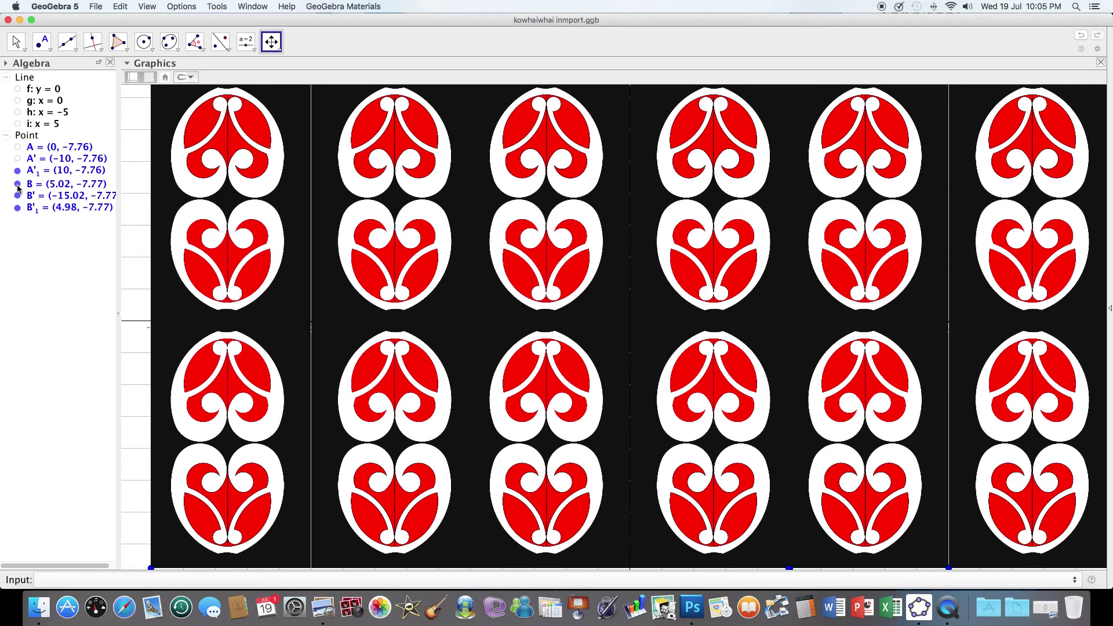
left_click(18, 185)
left_click(18, 171)
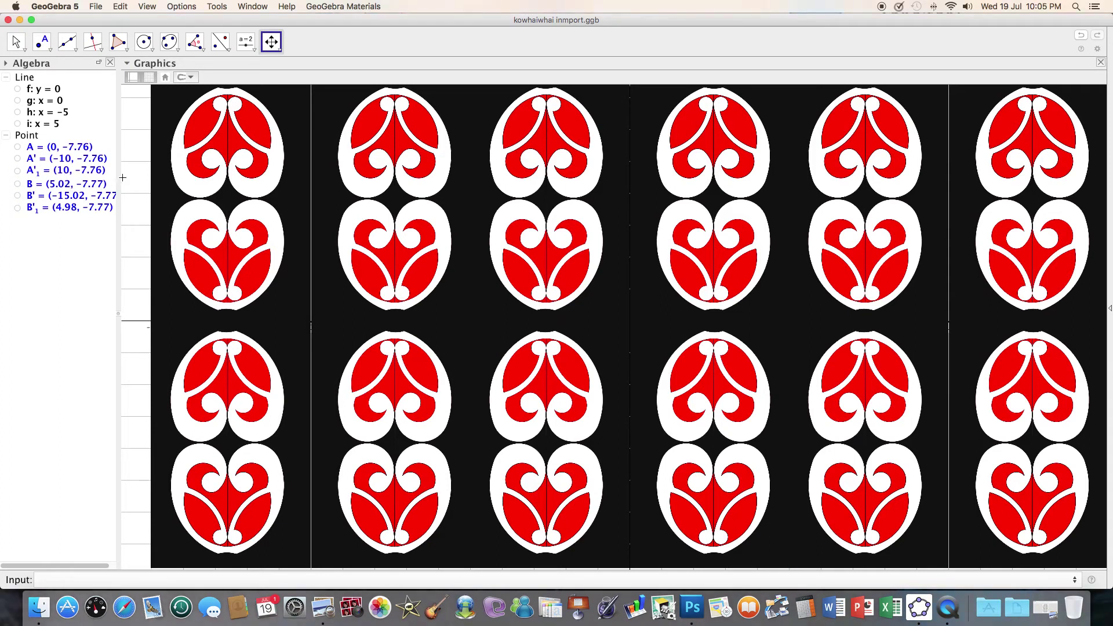
- Turn off the background grid and the coordinate axes
left_click(150, 77)
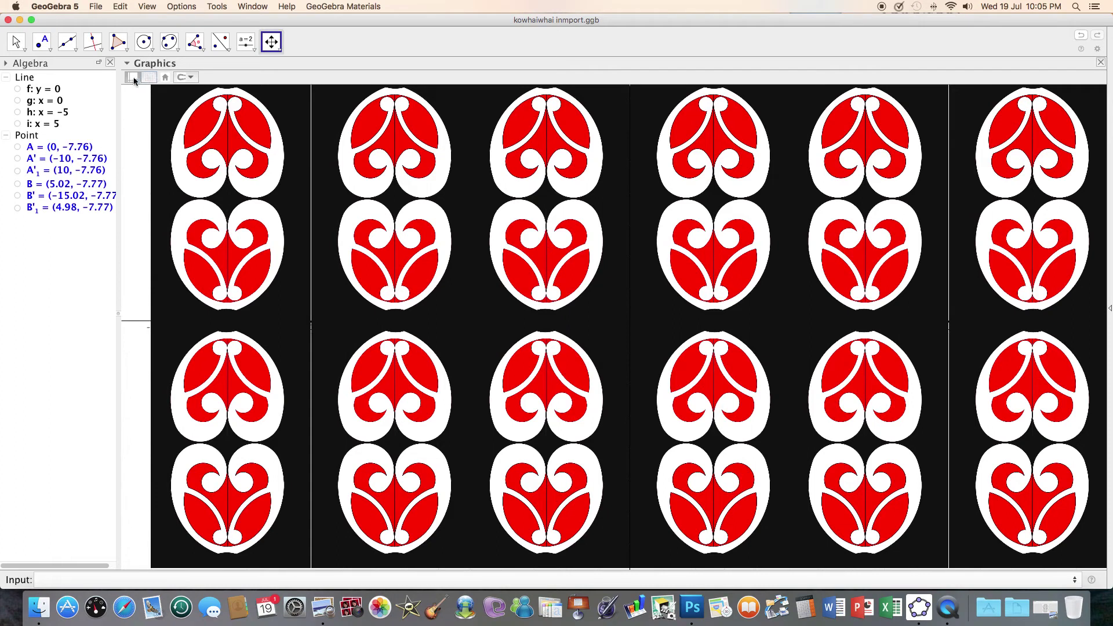
left_click(132, 79)
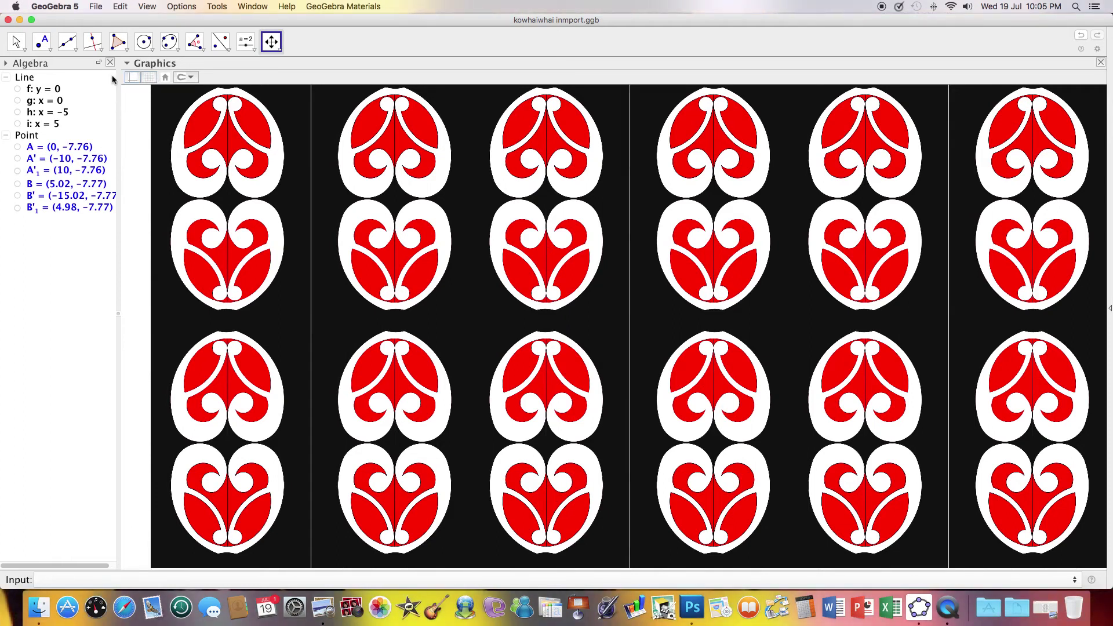
left_click(96, 7)
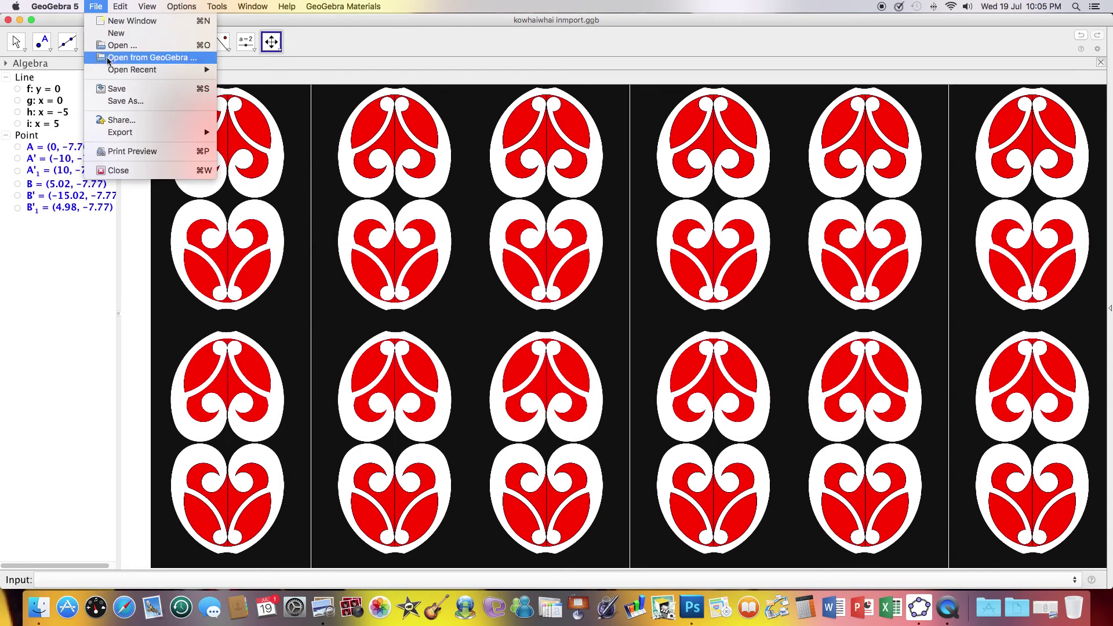
- Begin saving the pattern as kpwhaiwhaifinal, entering the start of the file name
left_click(118, 99)
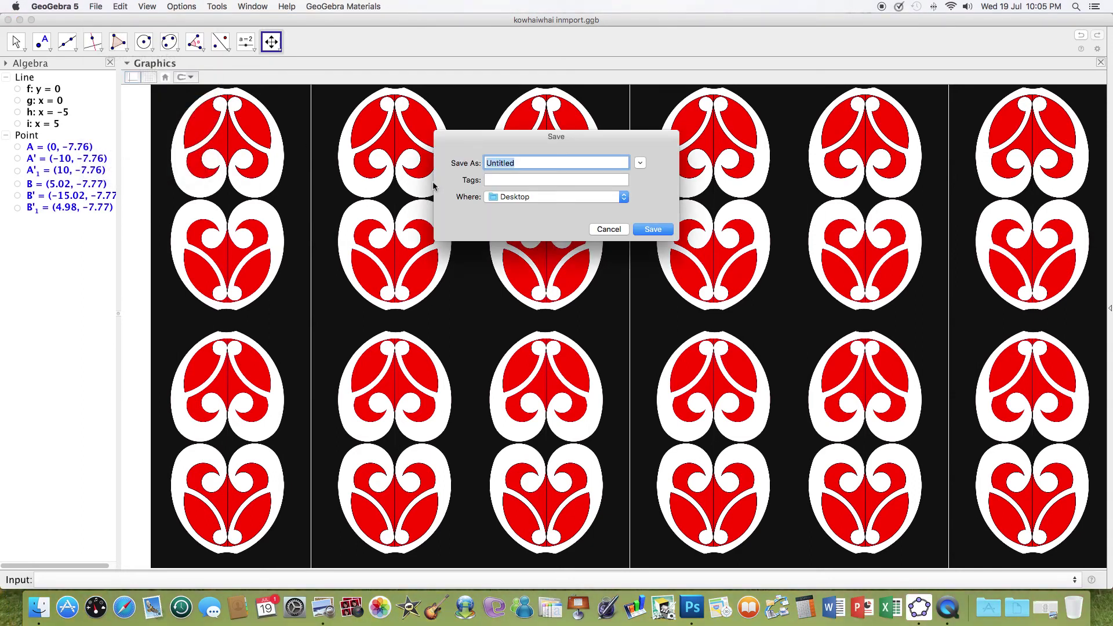
type("kpwhaiwhaifinal")
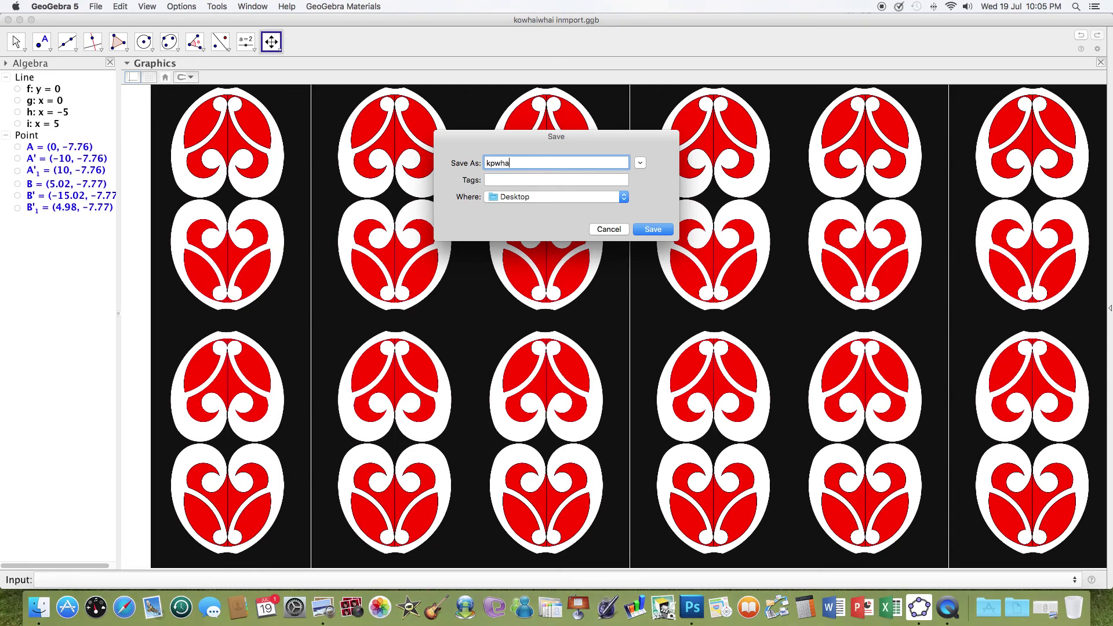